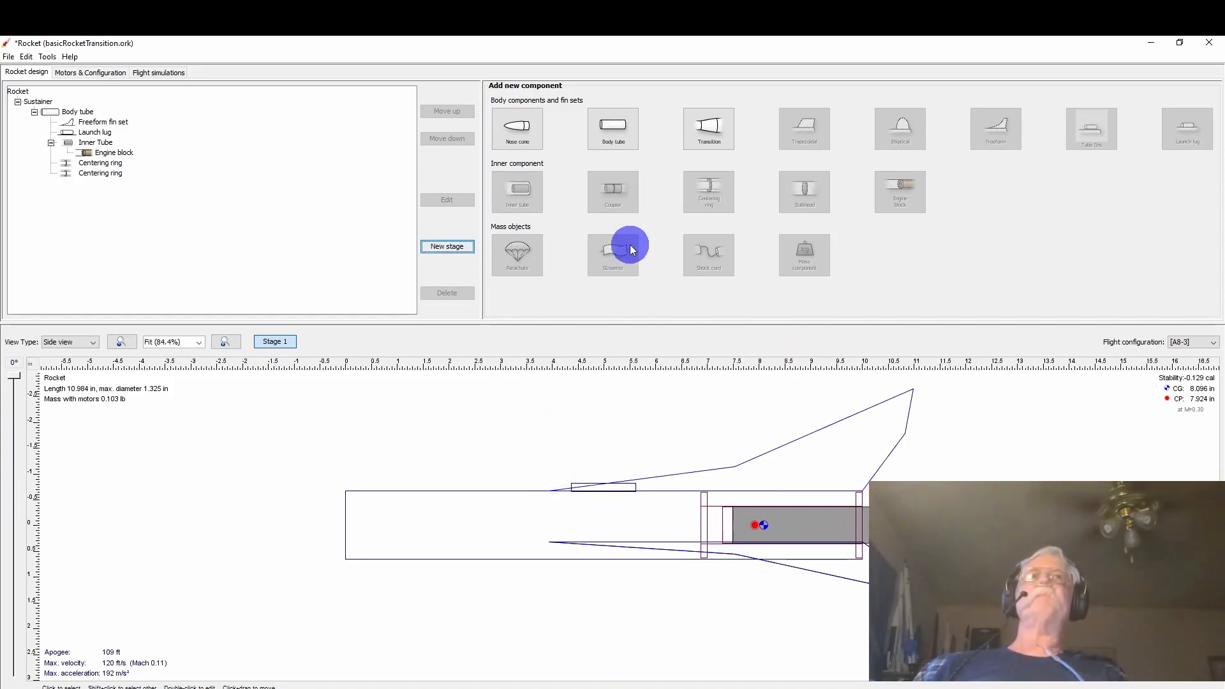
Add a conical transition ahead of the body tube and set its length to 3 in.
click(705, 133)
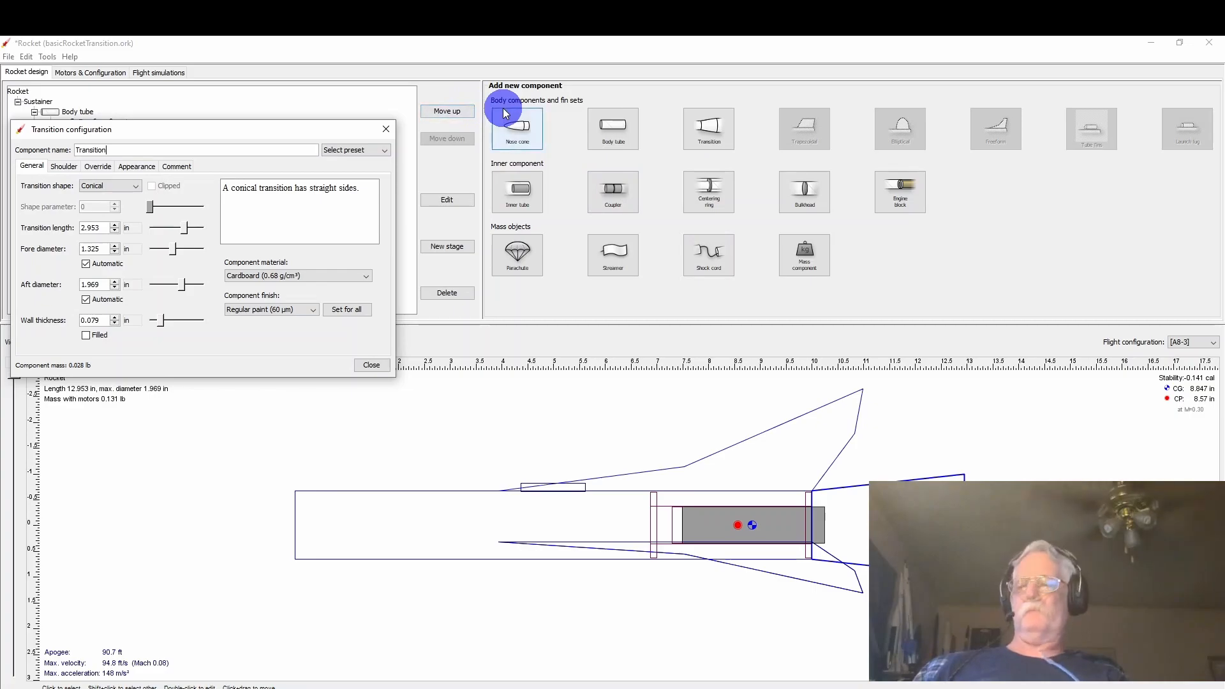
click(445, 111)
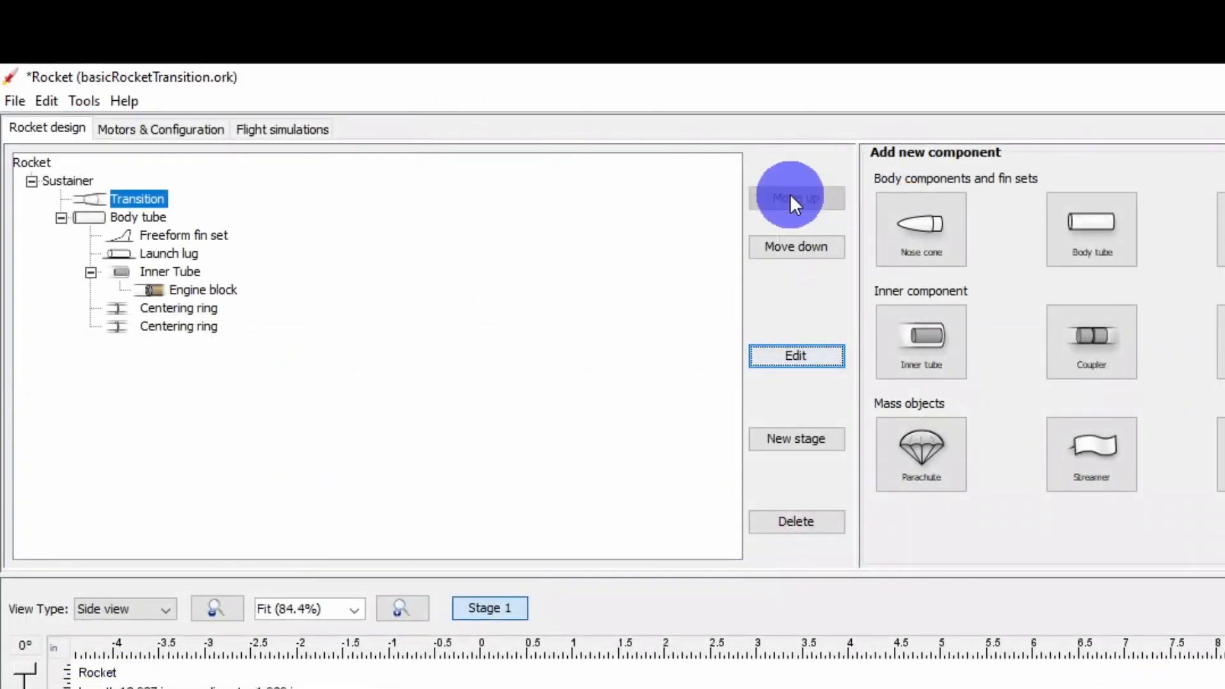
click(776, 356)
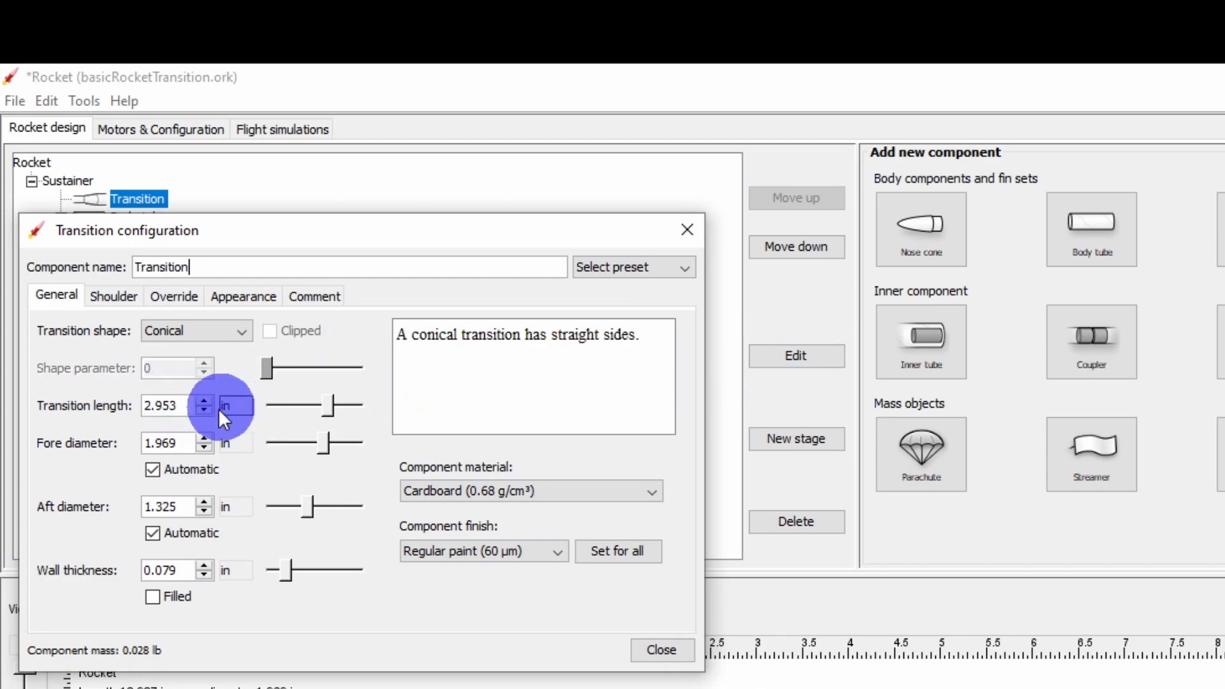
click(179, 408)
click(178, 409)
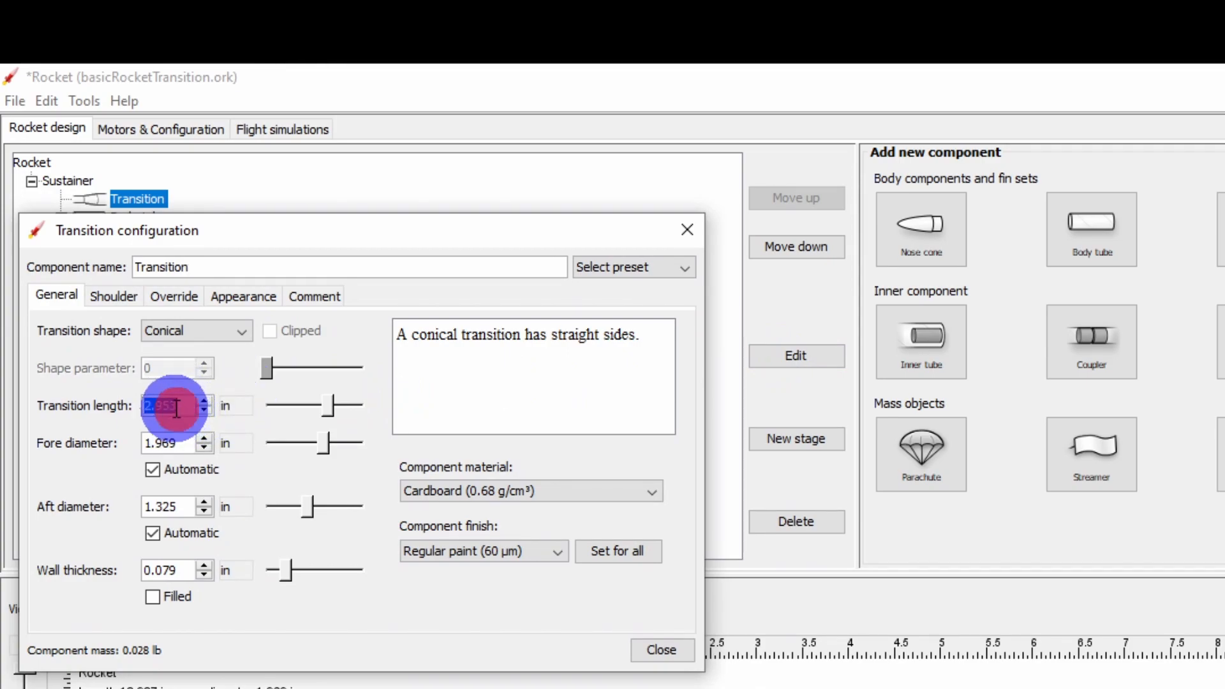
text(3)
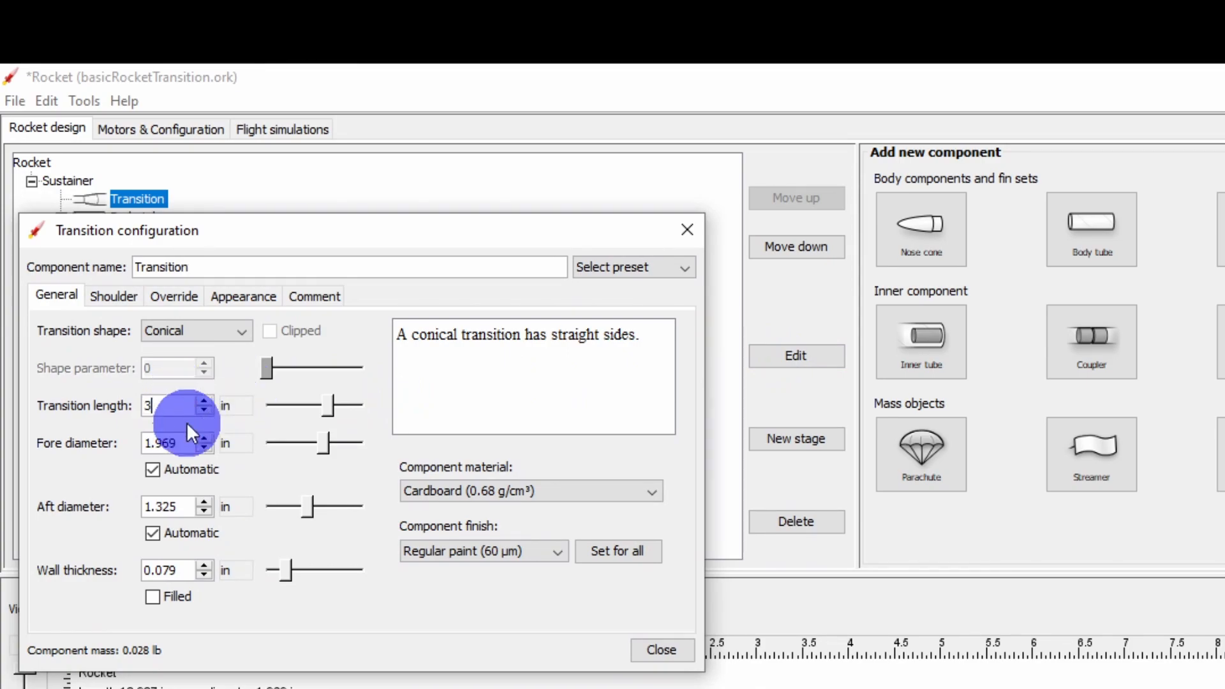
Set the transition's fore diameter to 0.736 in and close its configuration.
click(178, 442)
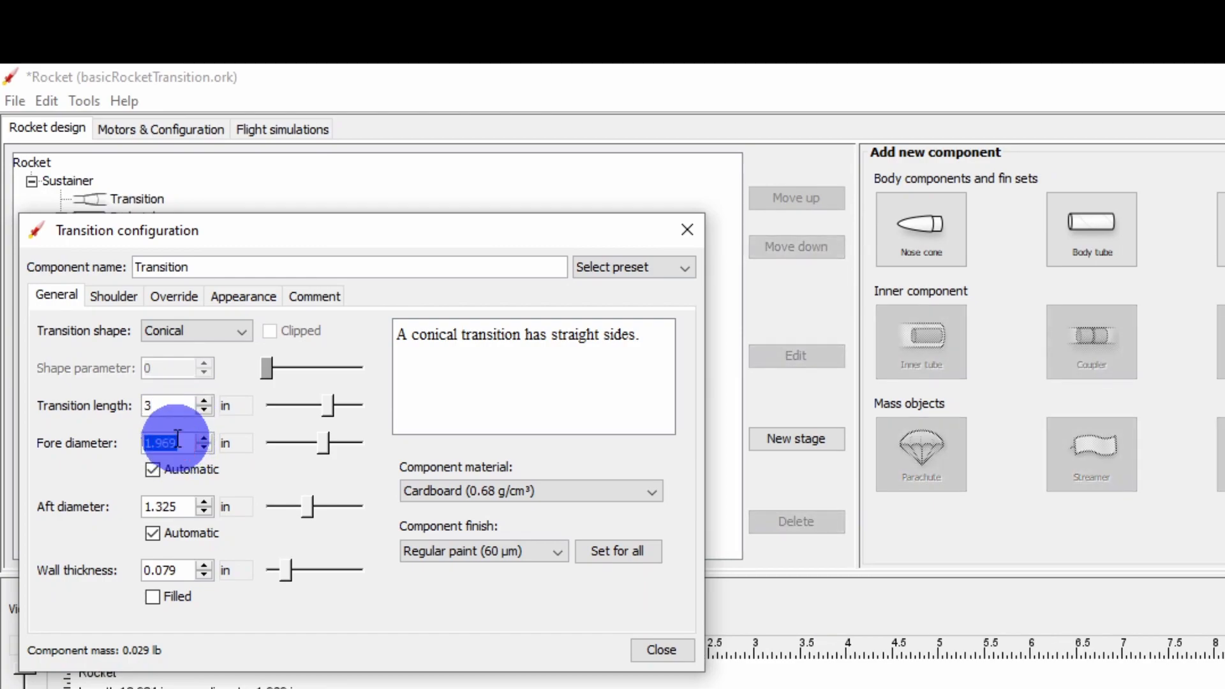
text(.736)
click(180, 509)
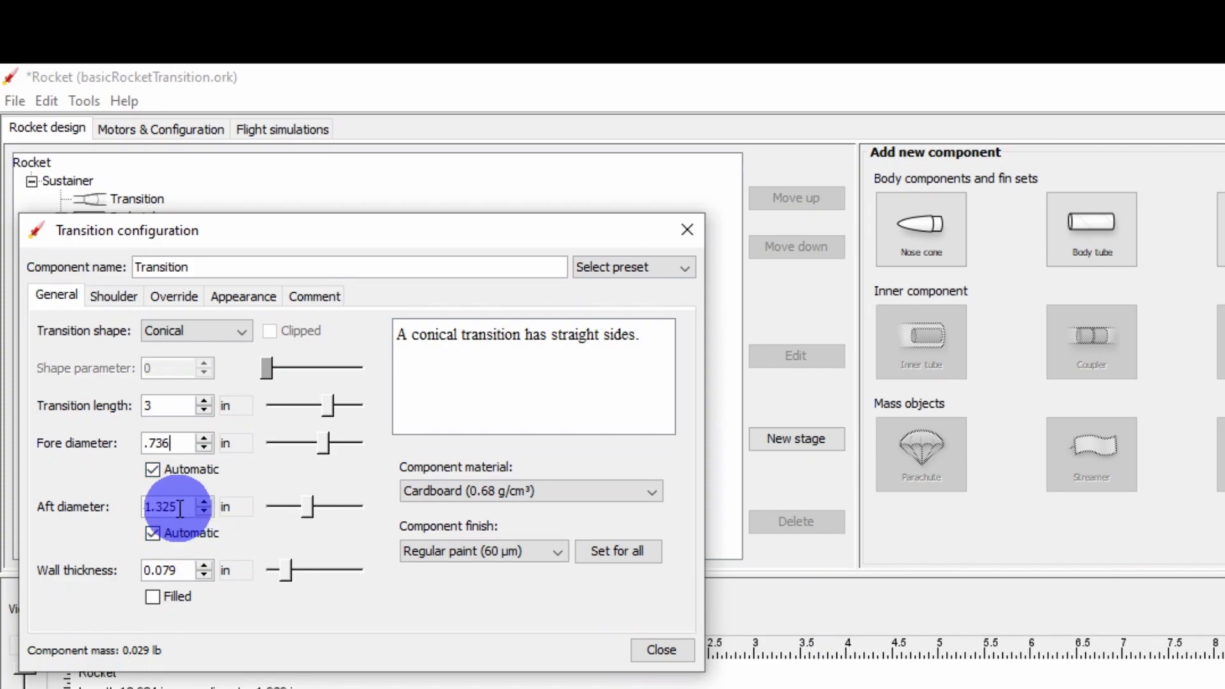
click(171, 571)
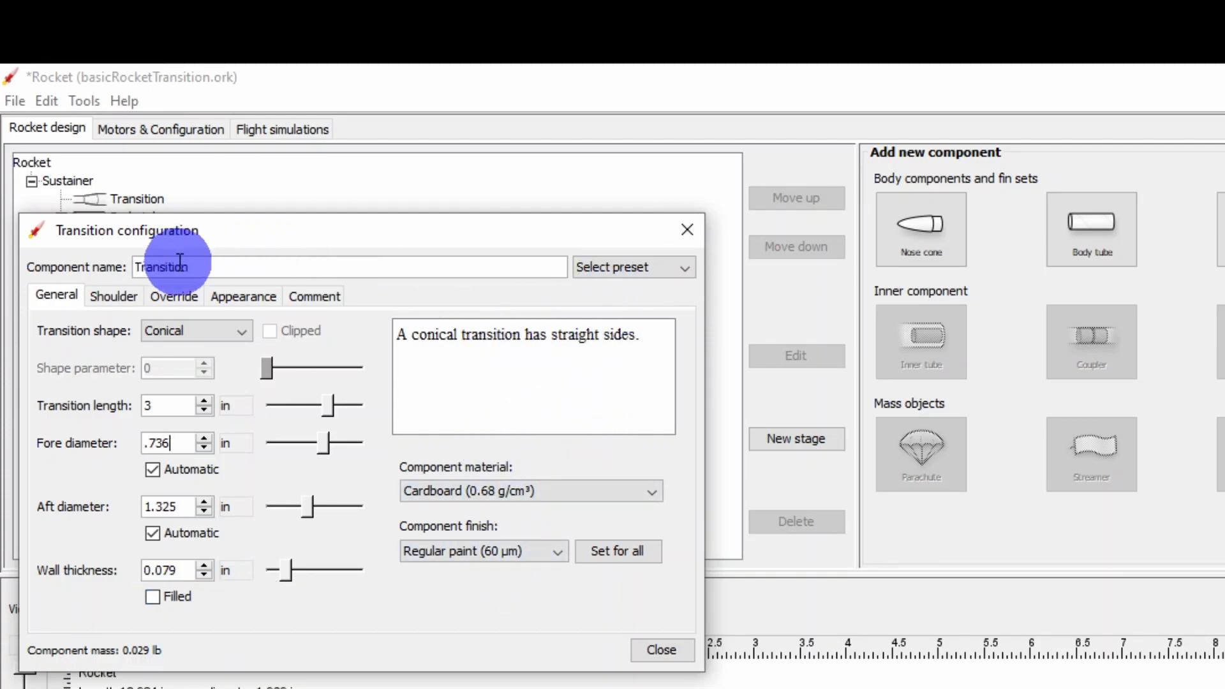
click(659, 649)
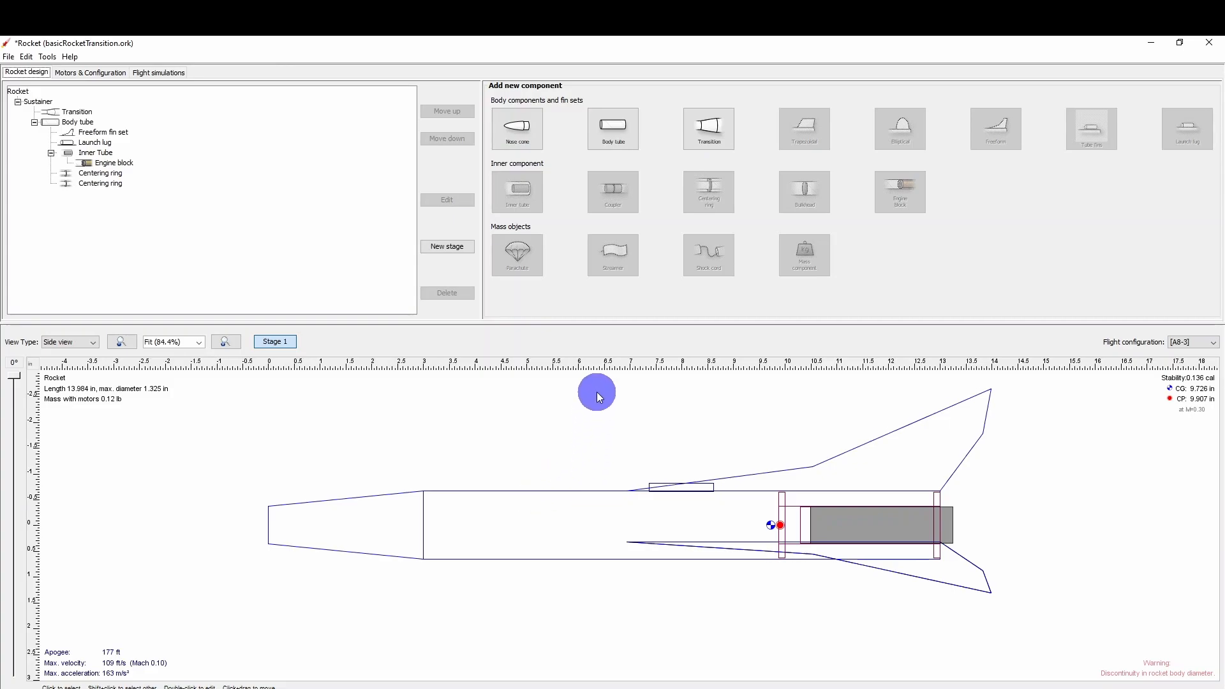
Add a second body tube, move it to the front of the rocket ahead of the transition, and open its configuration.
click(612, 133)
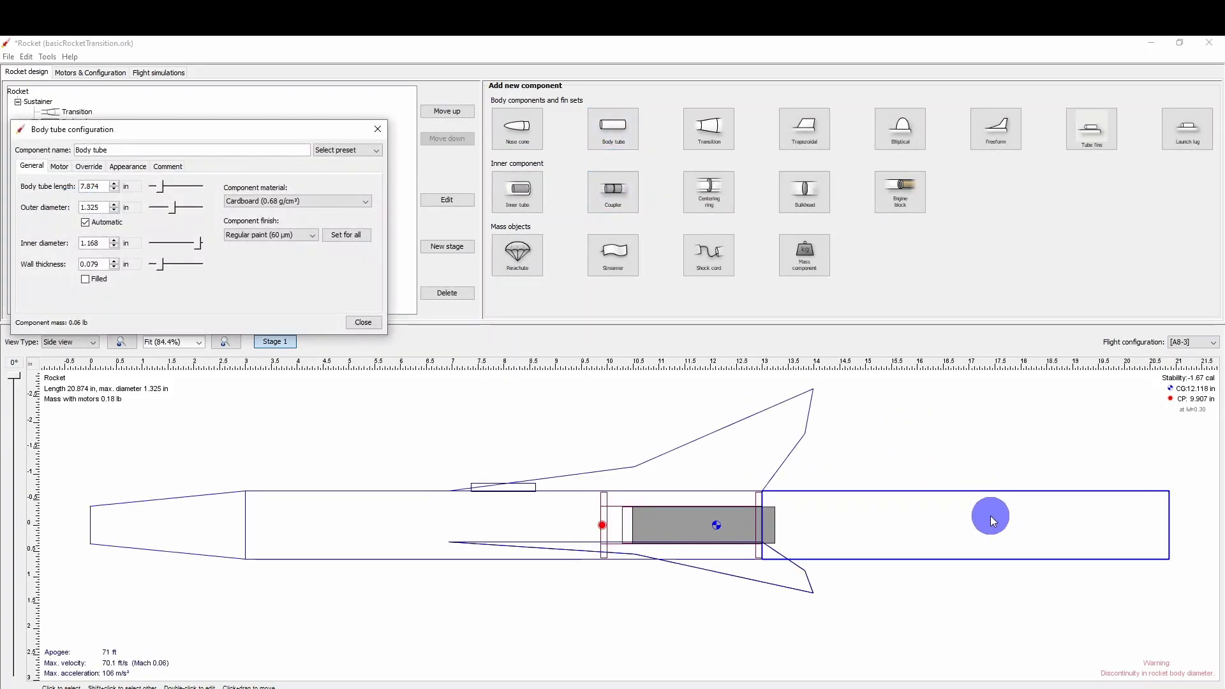
click(458, 112)
click(459, 112)
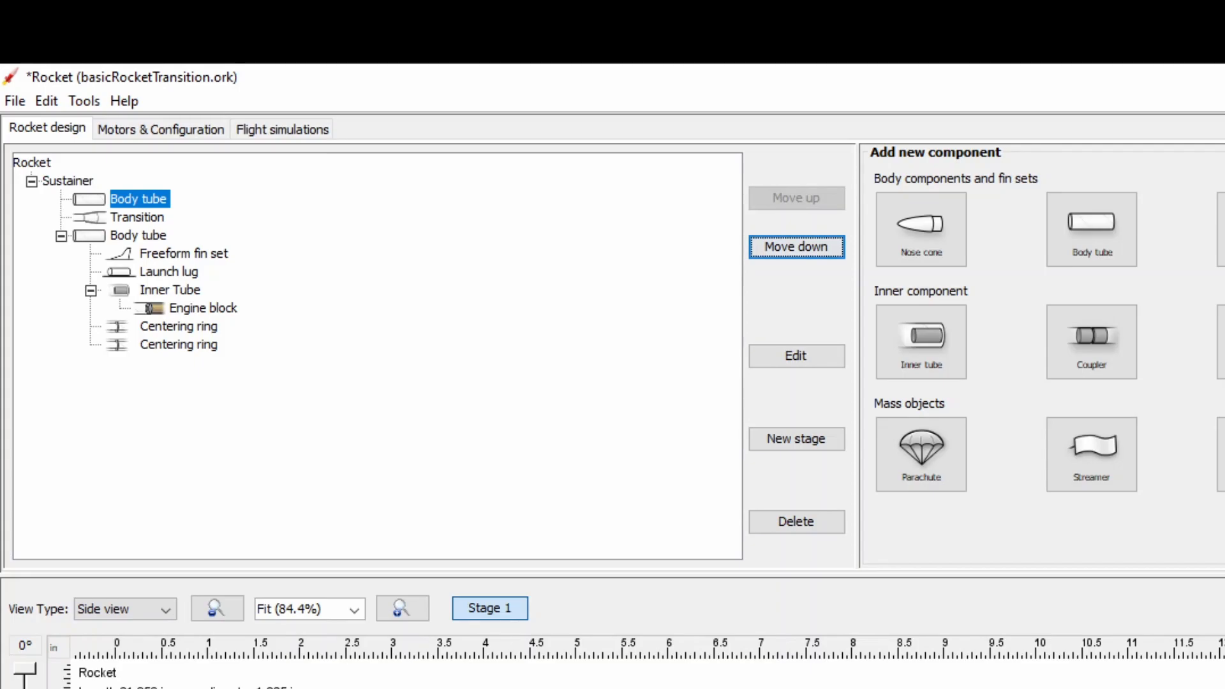
click(784, 351)
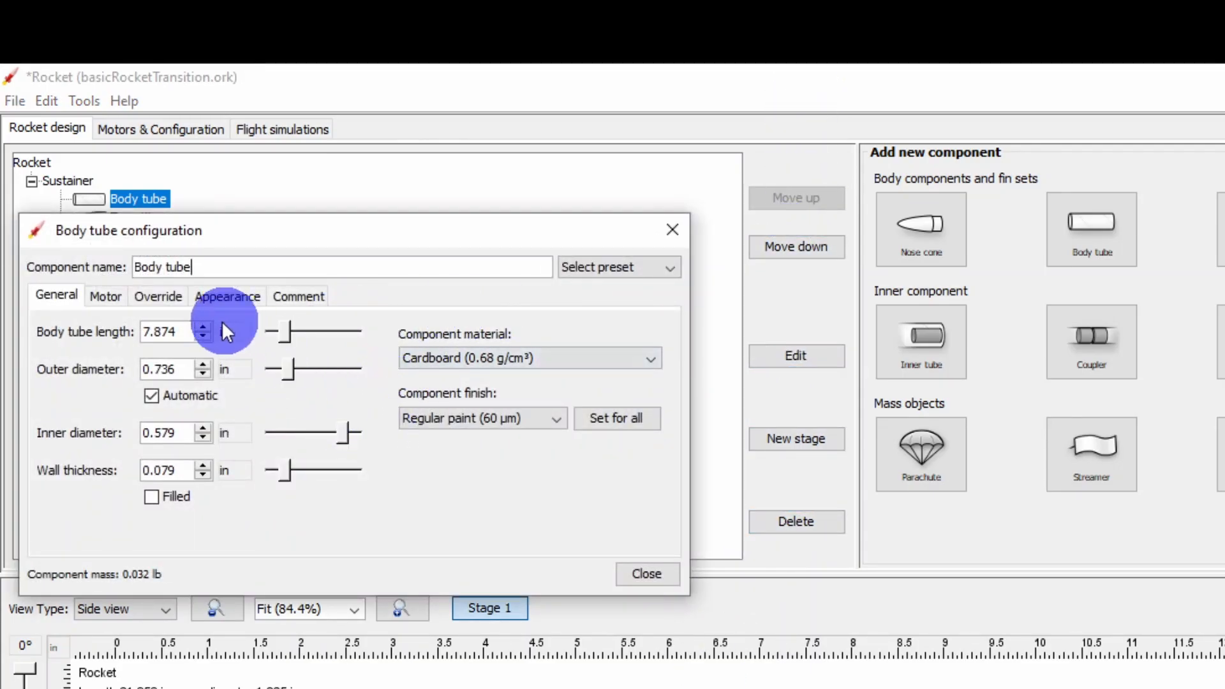
Set the front body tube's length to 4 in.
double_click(159, 330)
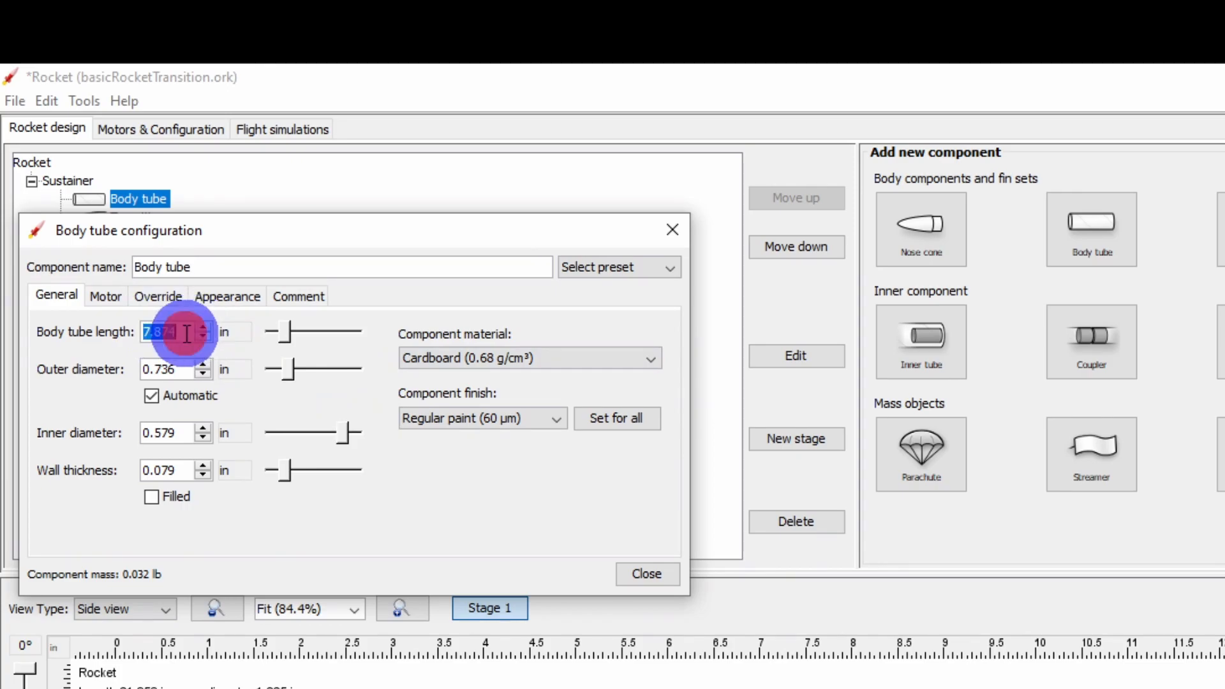
text(4)
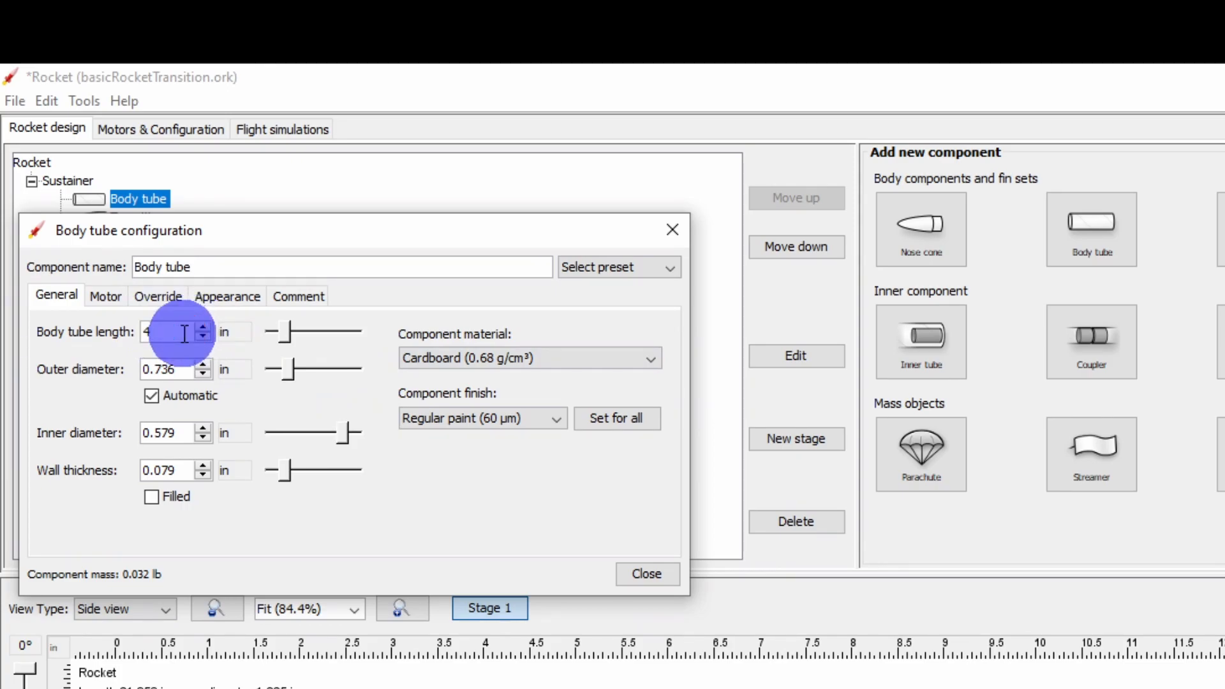
key(Return)
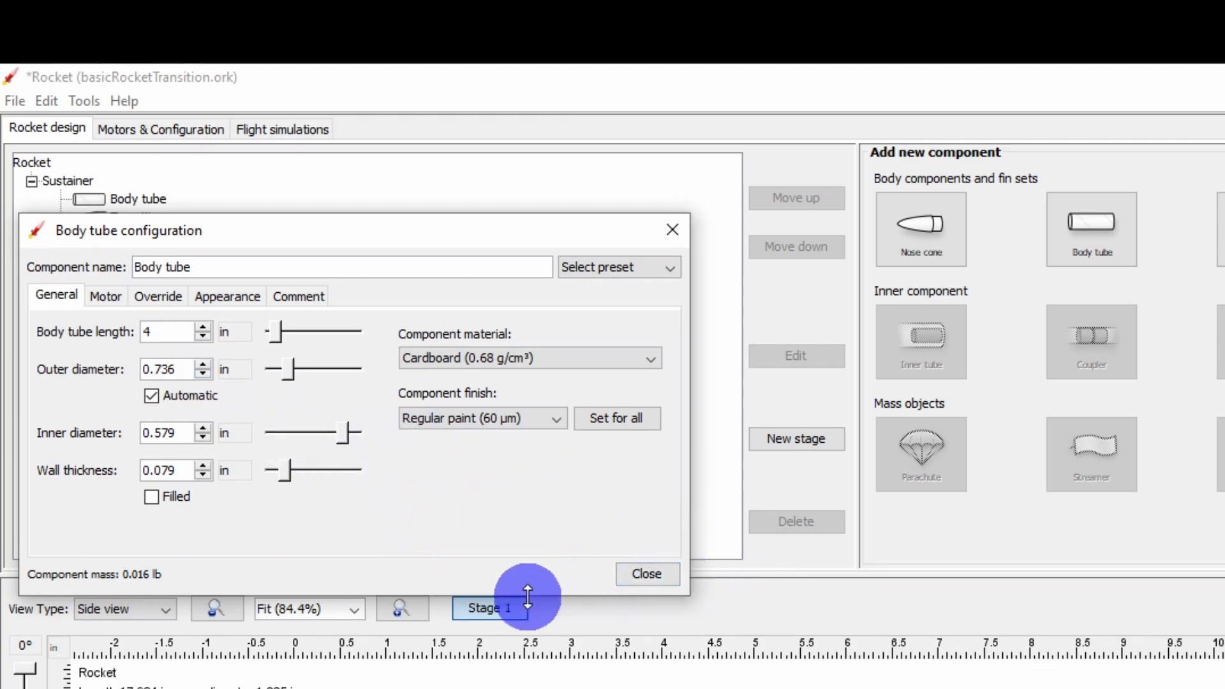
Apply the Estes EST 3085 (BT-20) preset from the component database to the front body tube.
click(628, 265)
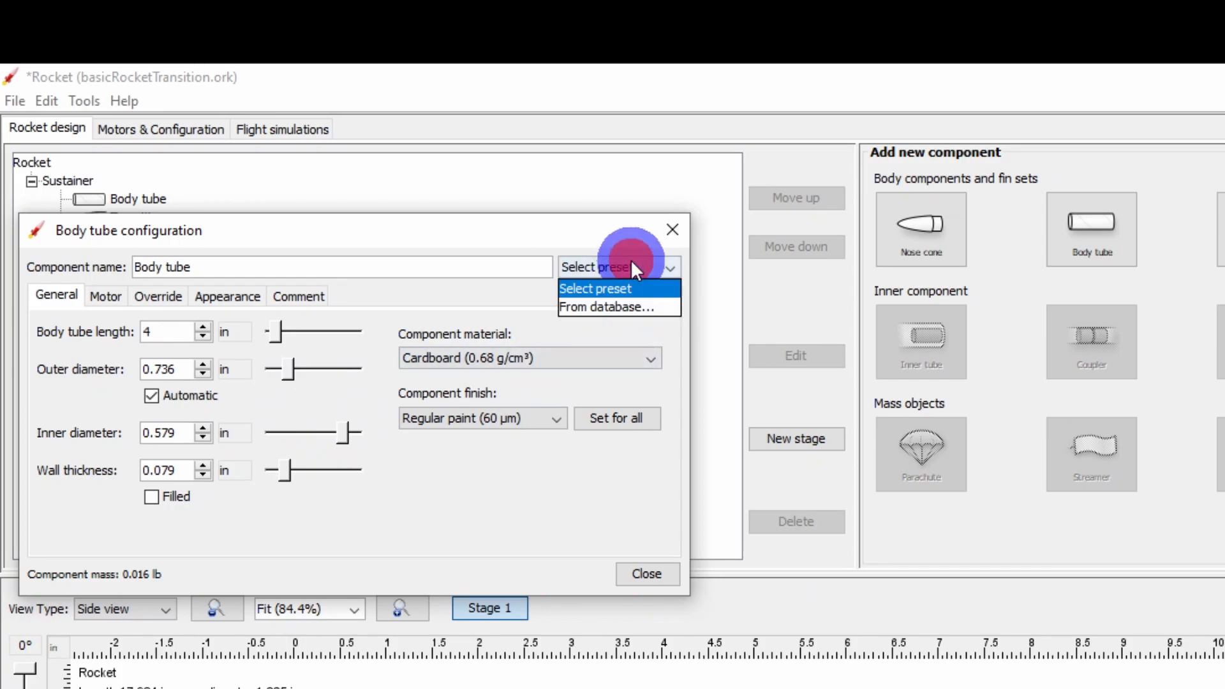
click(627, 307)
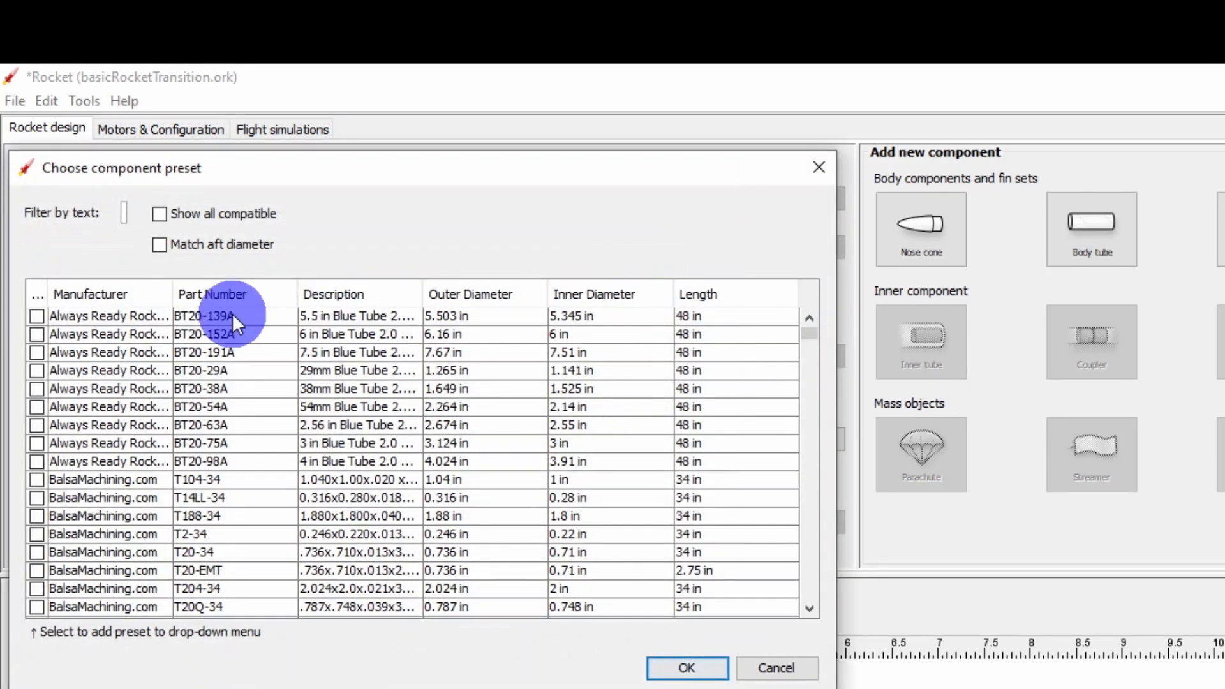
scroll(235, 354, down, 10)
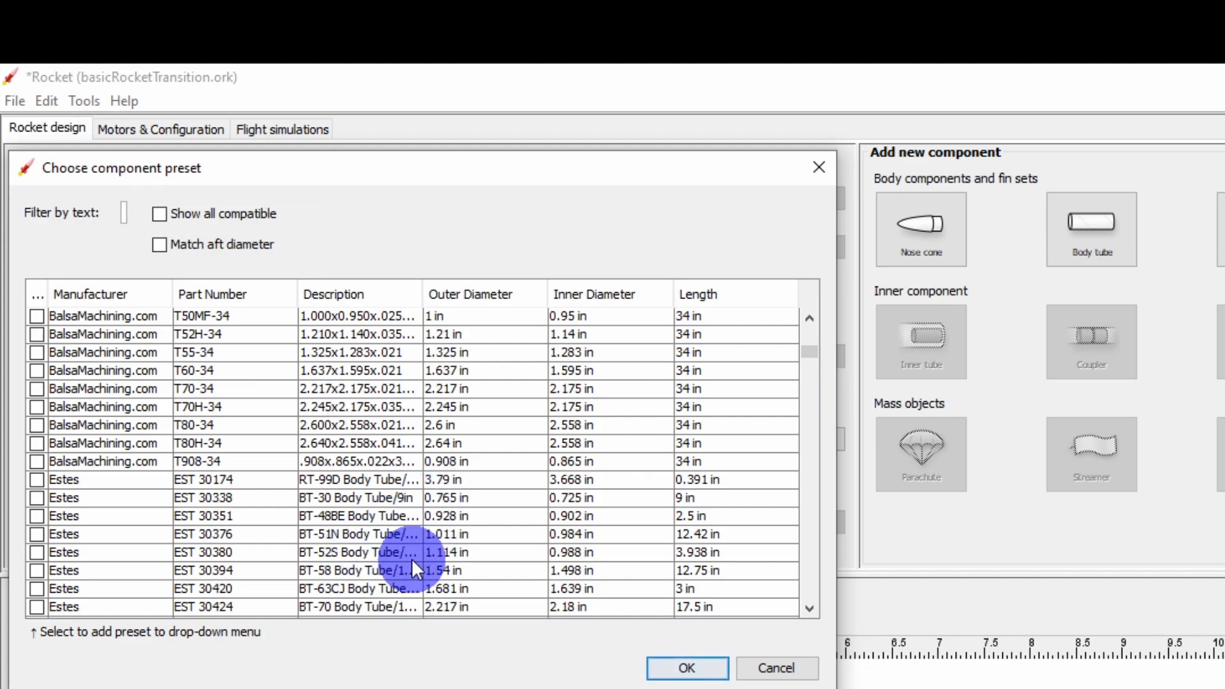
scroll(450, 502, down, 2)
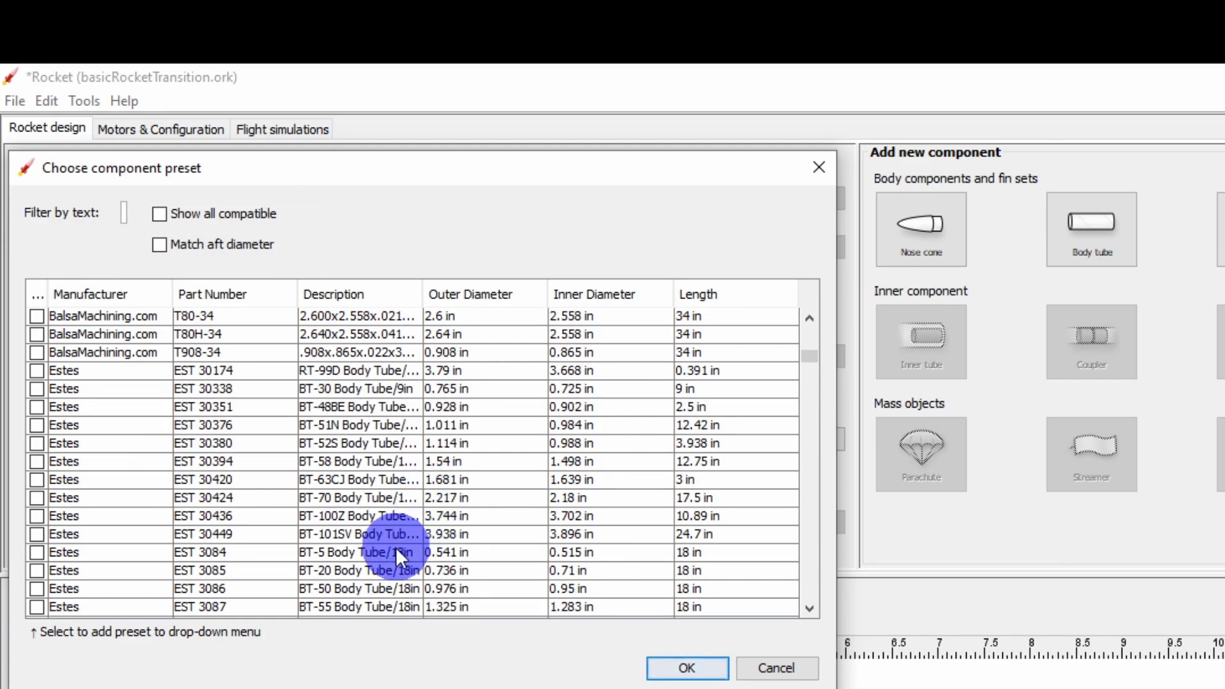
click(385, 568)
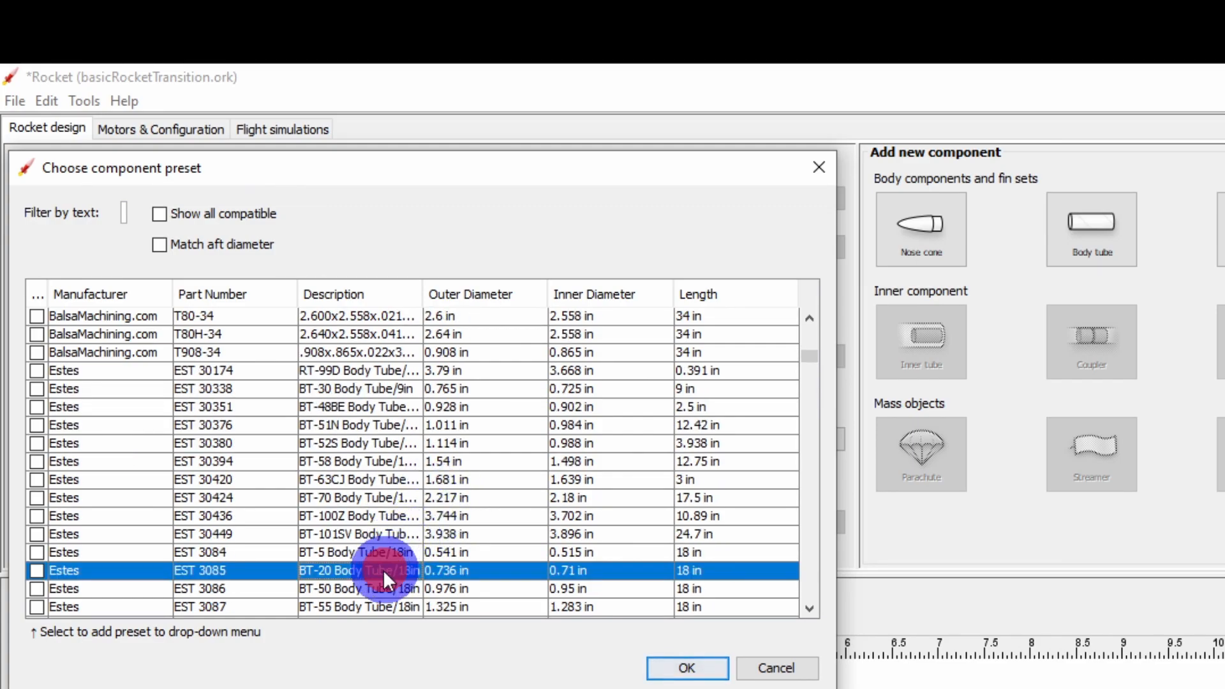
click(681, 667)
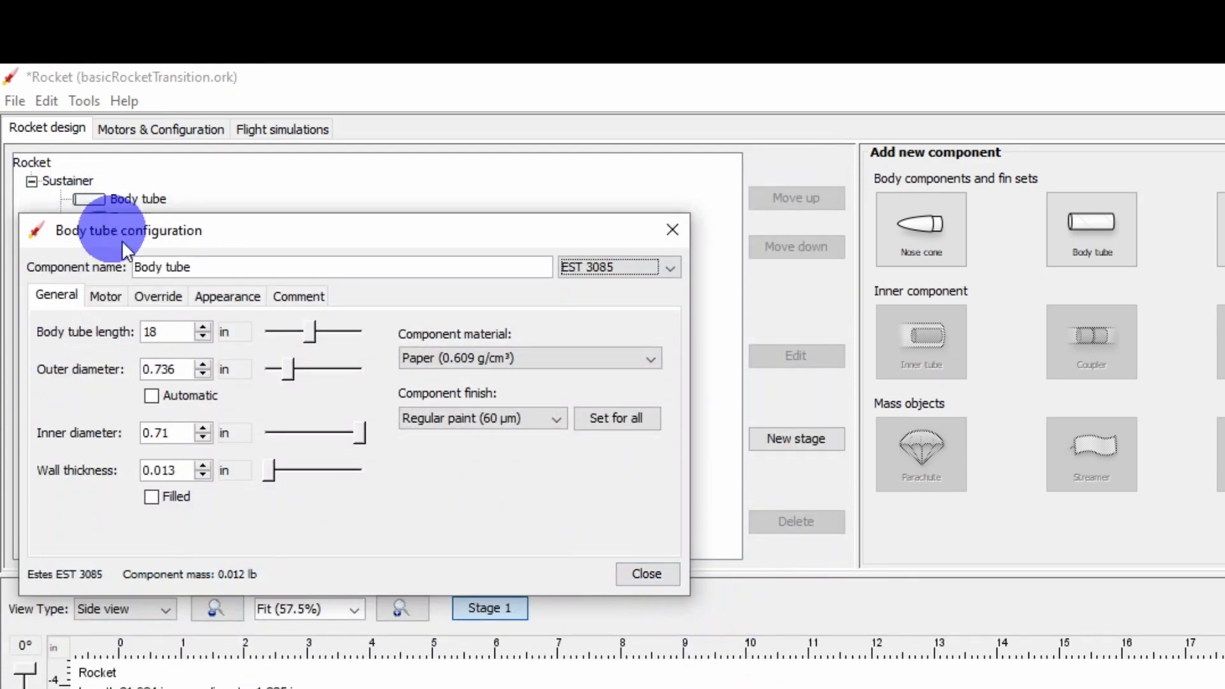
Set the length of the front EST 3085 tube to 4 in and rename it Upper Body tube.
click(180, 332)
double_click(176, 333)
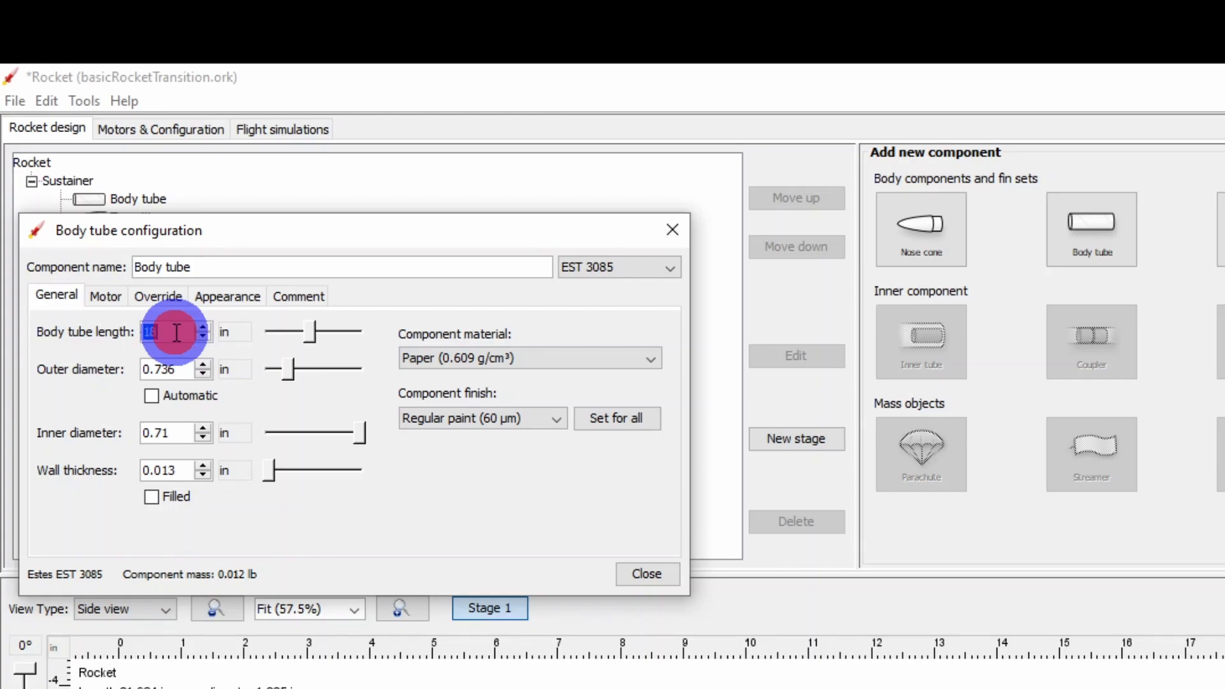
text(4)
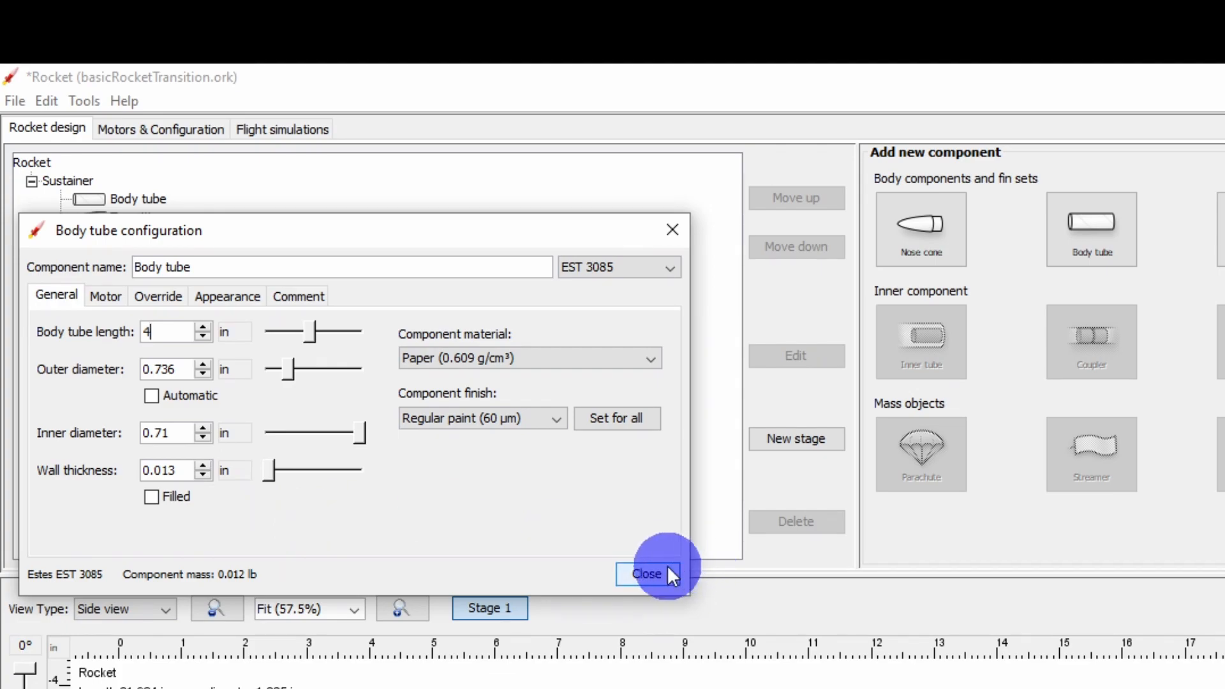
click(351, 265)
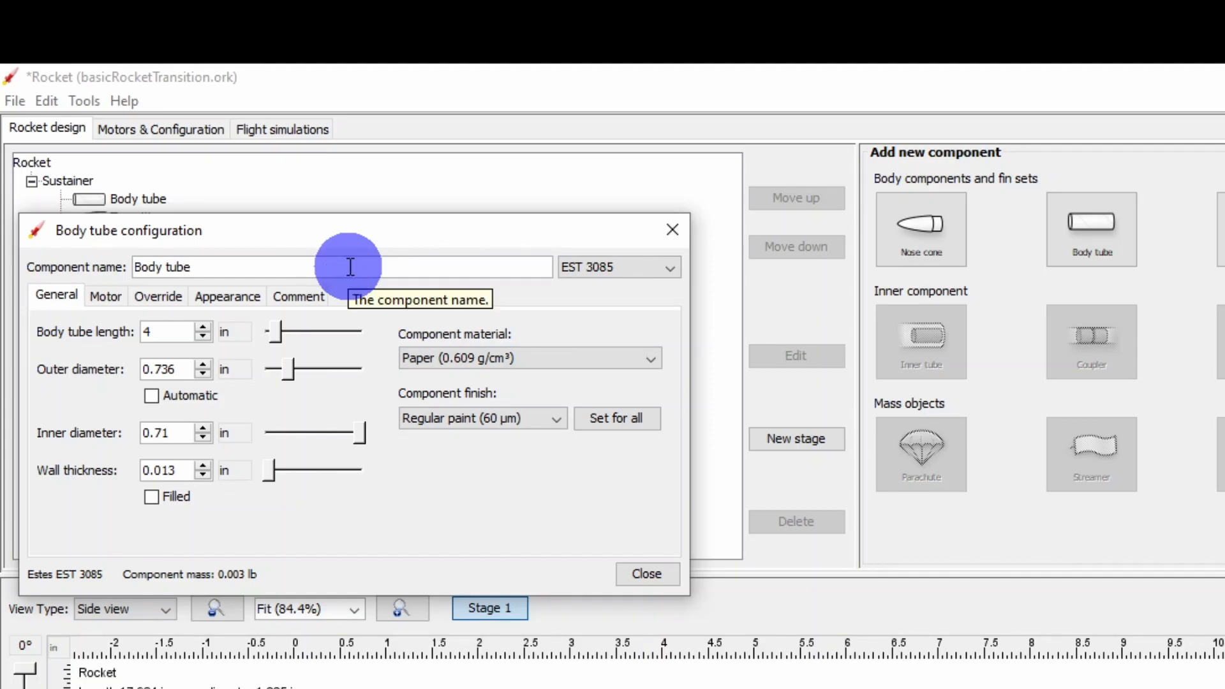
key(Home)
text(Upper)
click(656, 574)
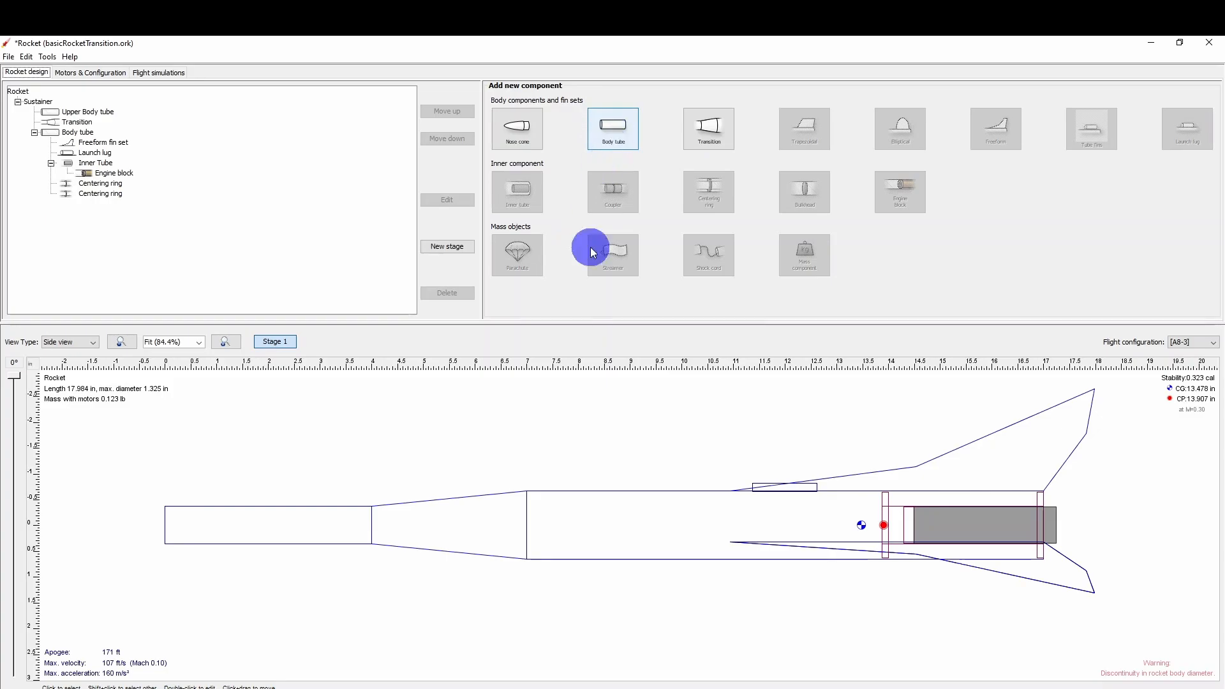
Add an inner tube to the lower body tube using the Estes EST 3085 (BT-20) preset from the component database.
click(588, 498)
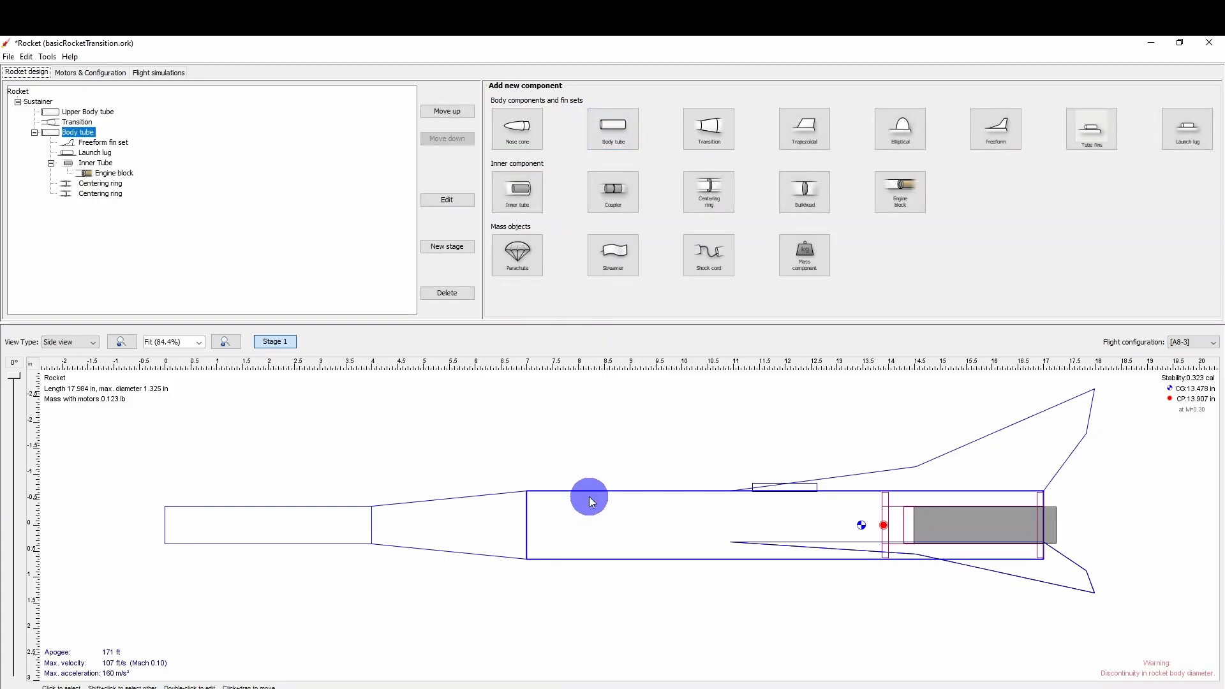
click(522, 194)
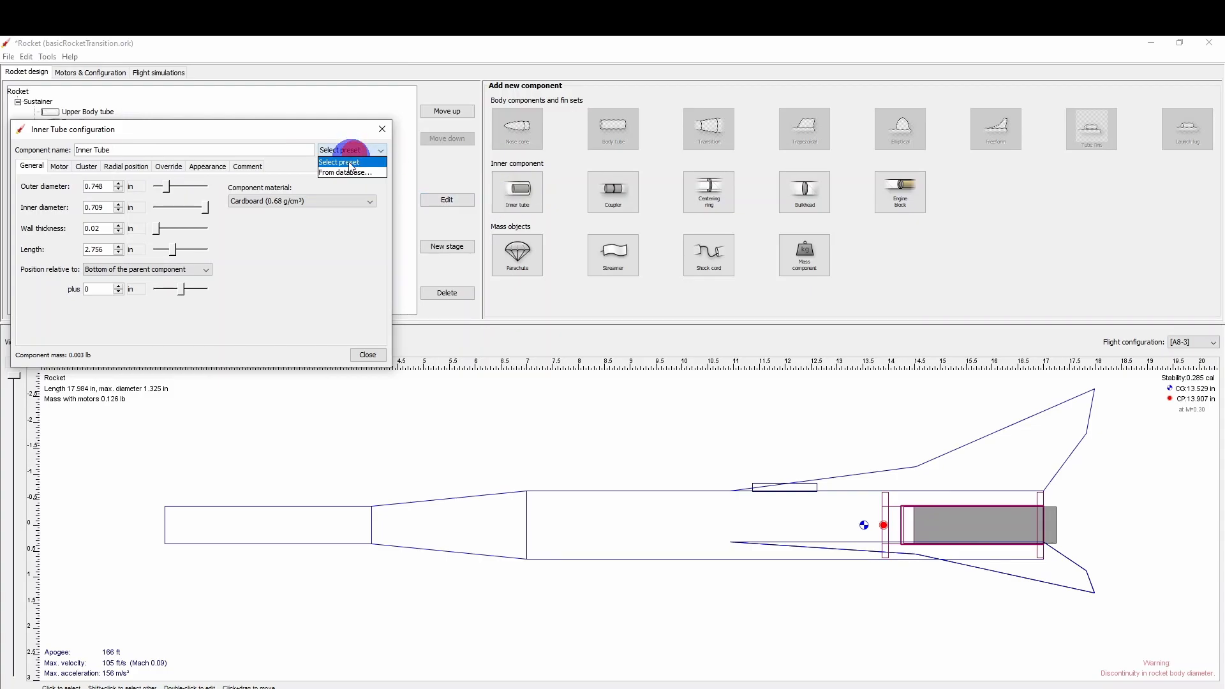
click(343, 172)
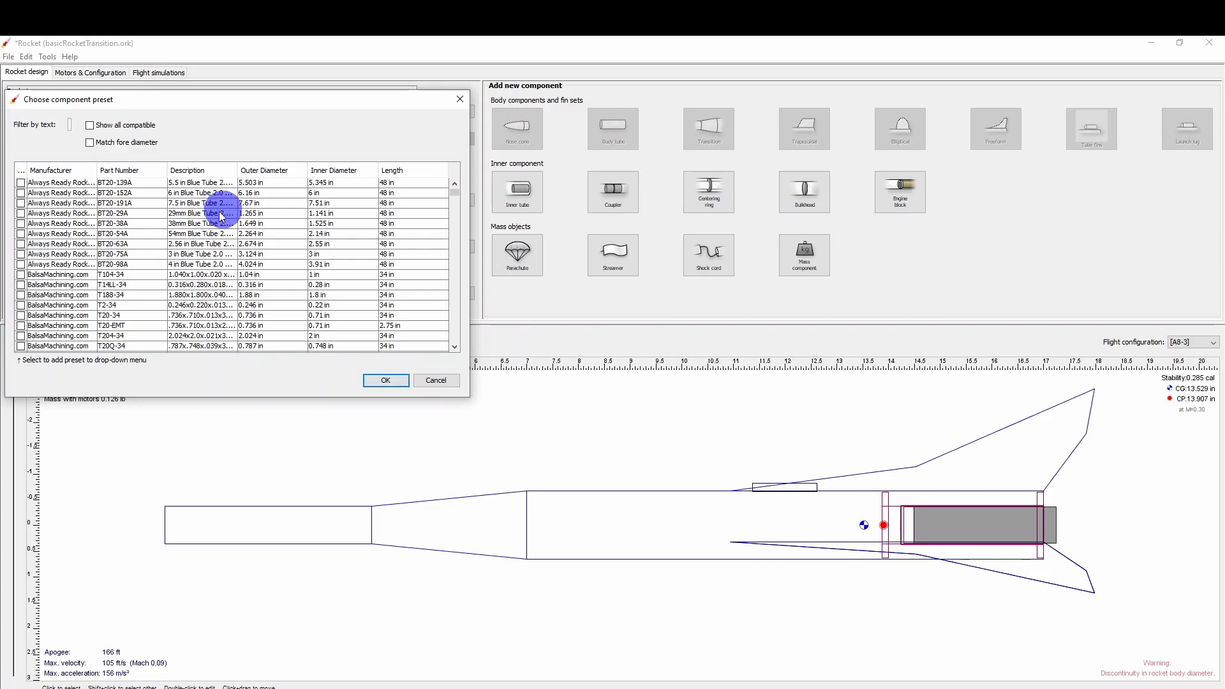
scroll(205, 226, down, 3)
scroll(205, 255, down, 5)
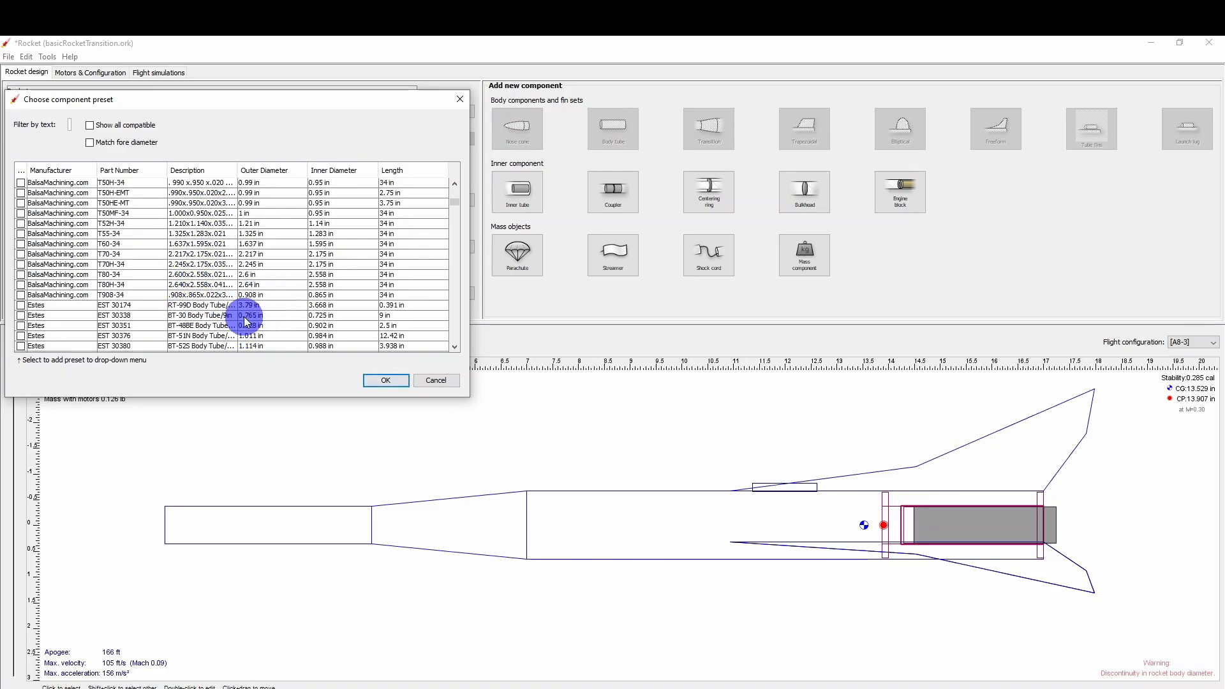
scroll(247, 321, down, 3)
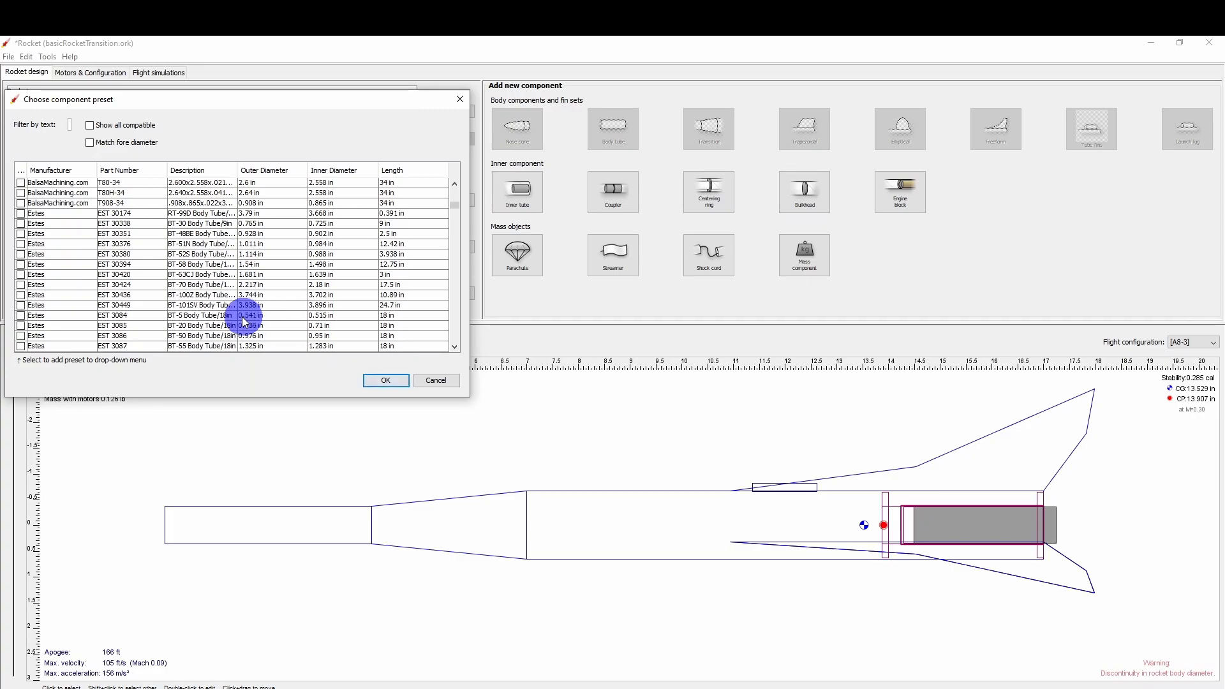
click(247, 325)
click(383, 381)
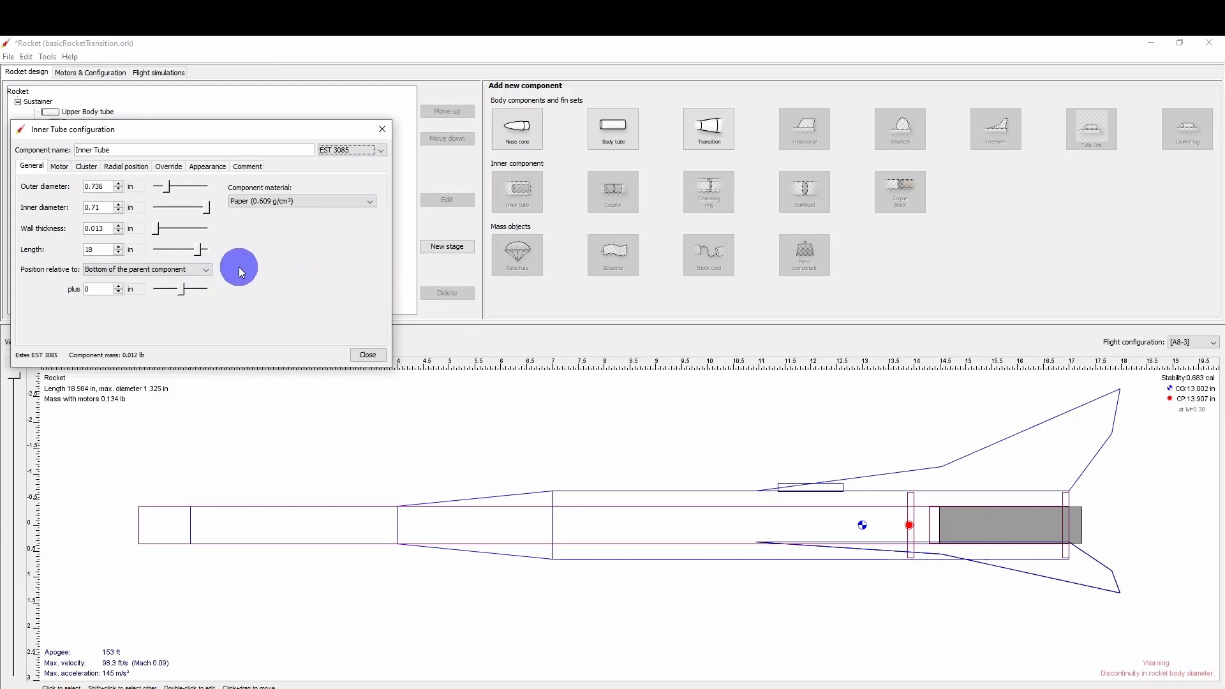
Set the new inner tube's length to 5 in and offset it -8 in from the bottom of the lower body tube.
double_click(105, 250)
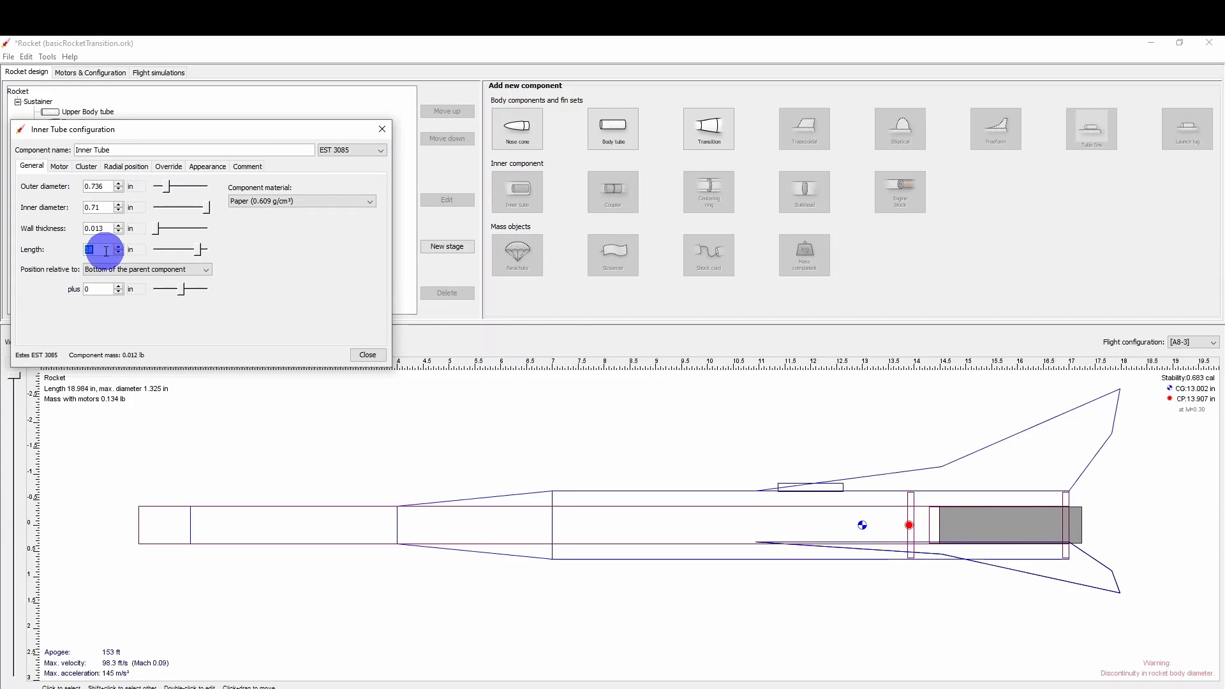
key(Return)
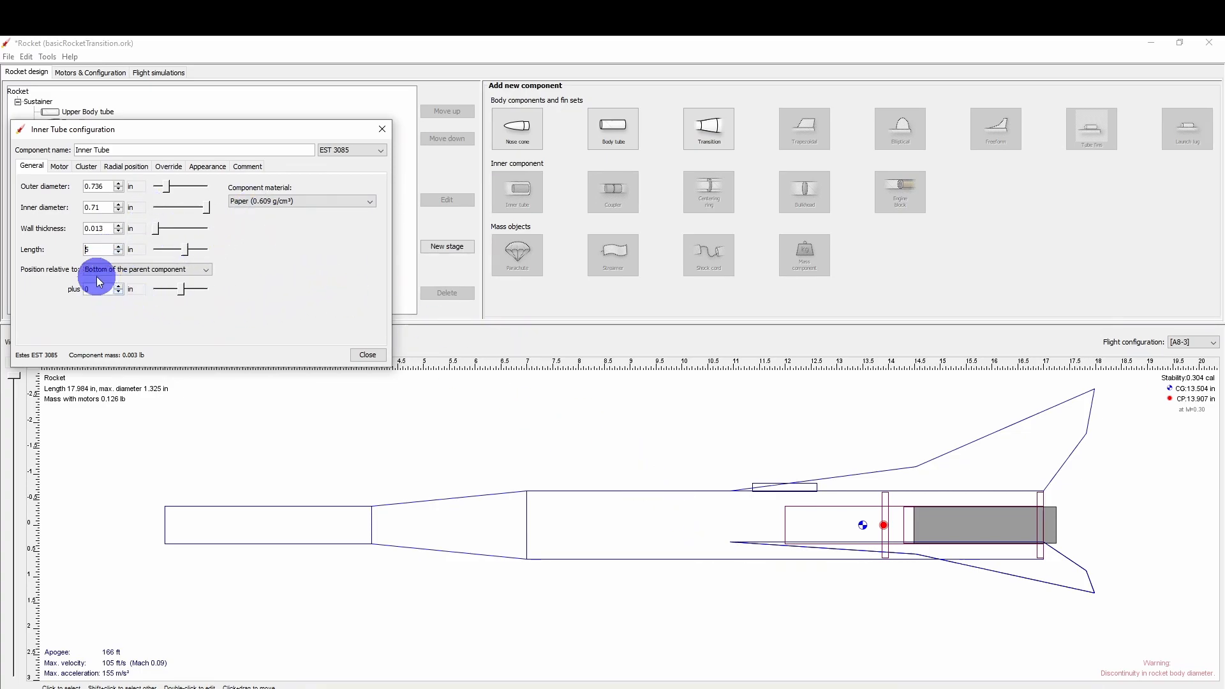
click(120, 287)
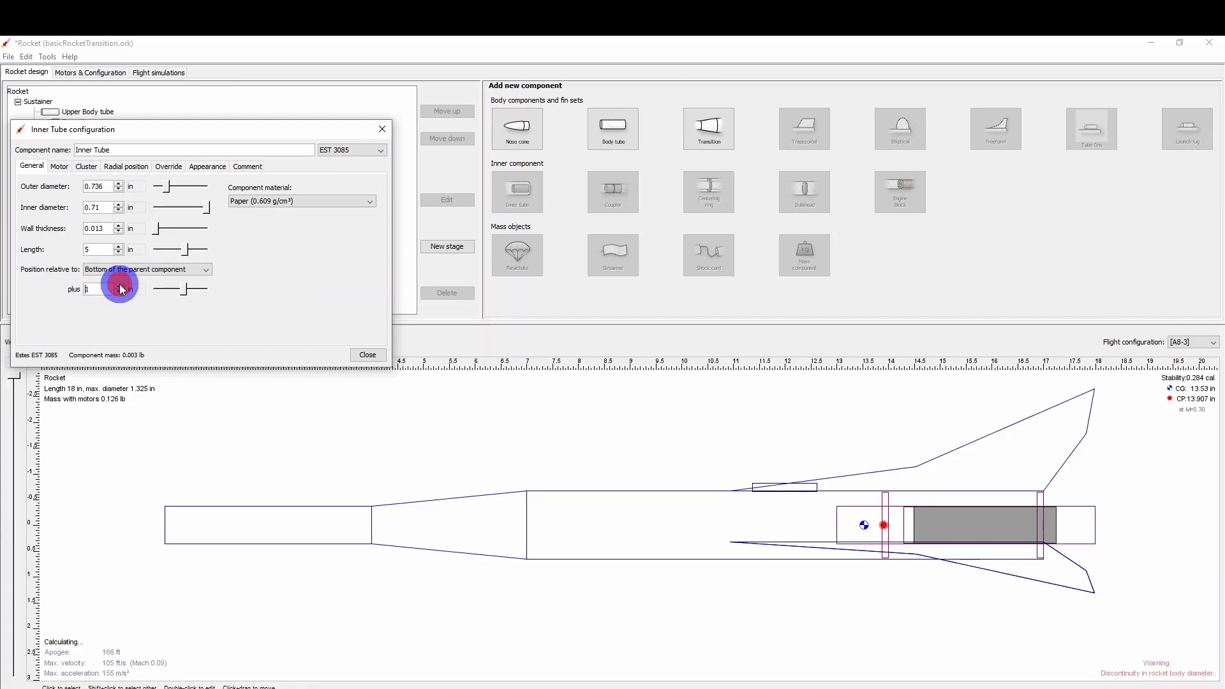
click(119, 292)
click(118, 293)
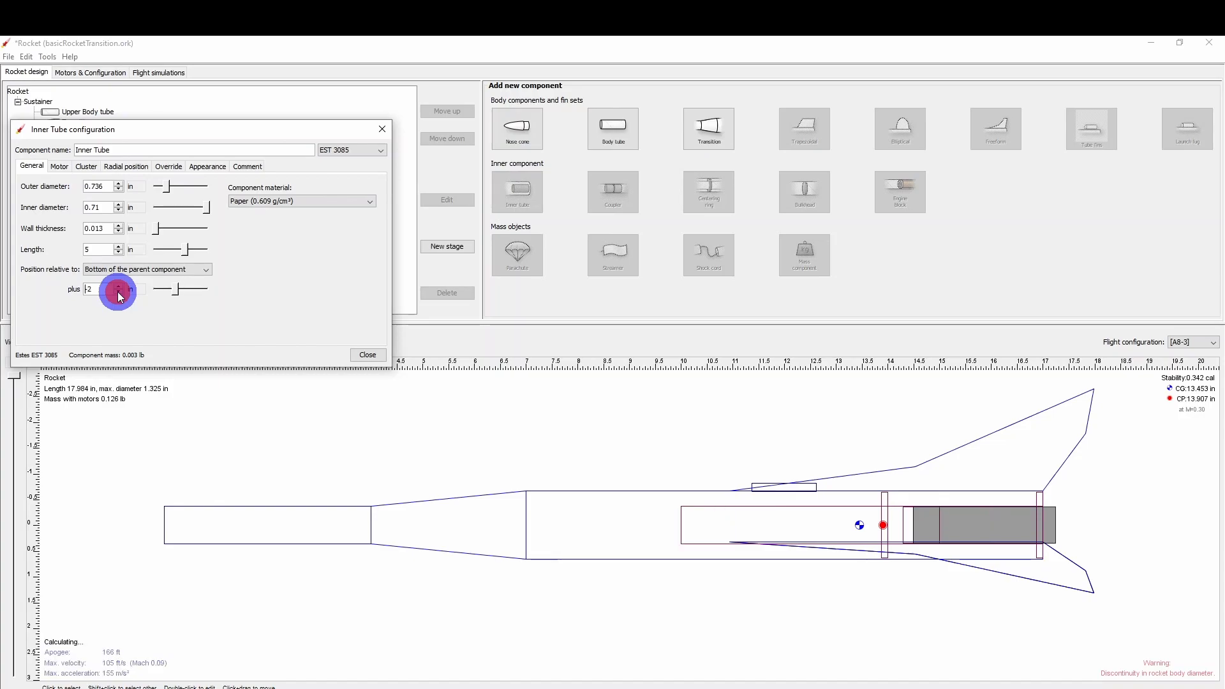
click(119, 292)
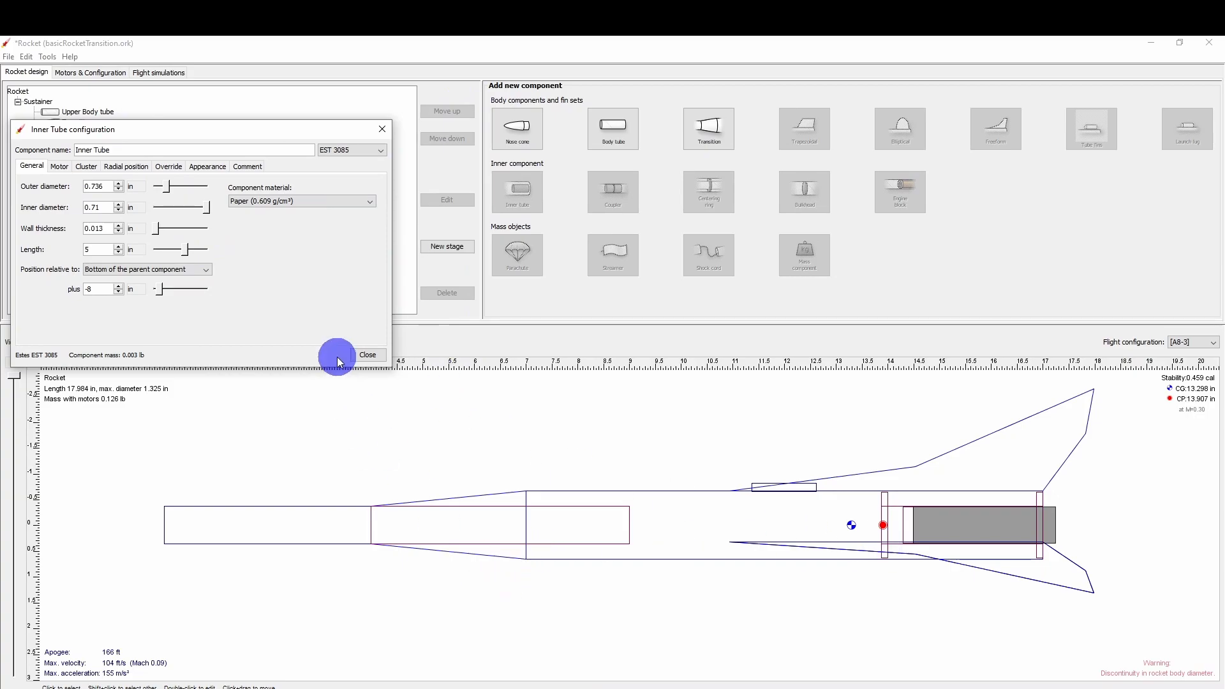
click(370, 356)
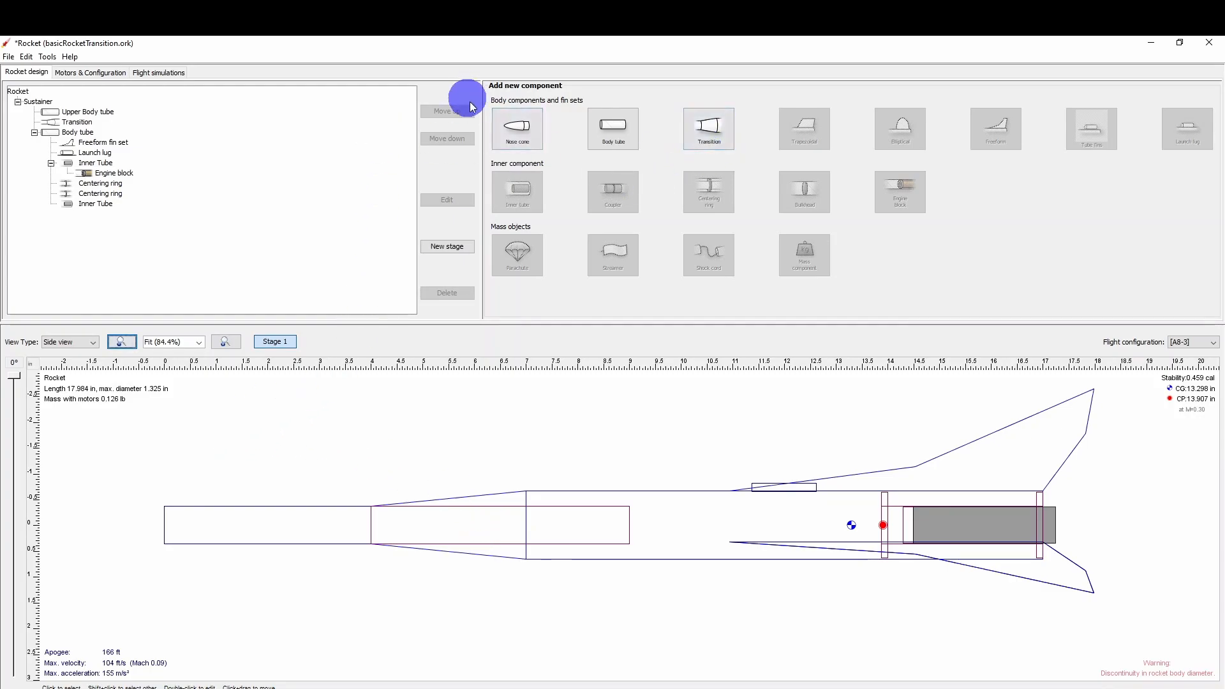
Add a nose cone using the Estes BNC-20B preset from the component database.
click(518, 136)
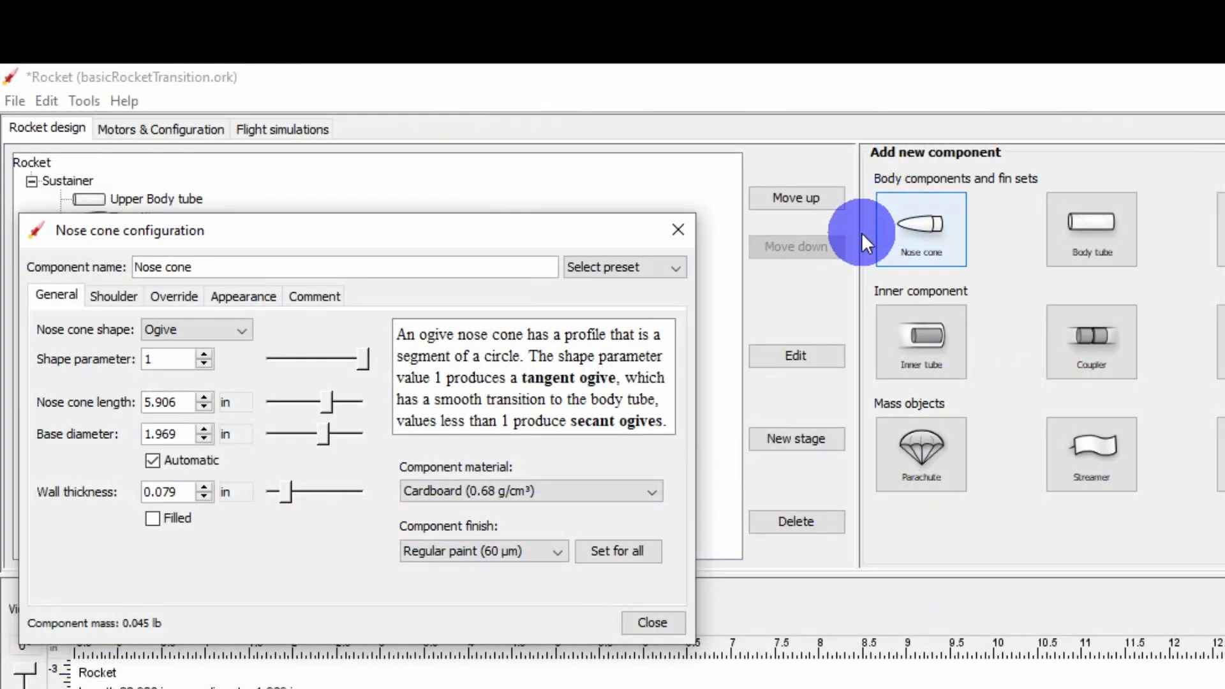
click(680, 268)
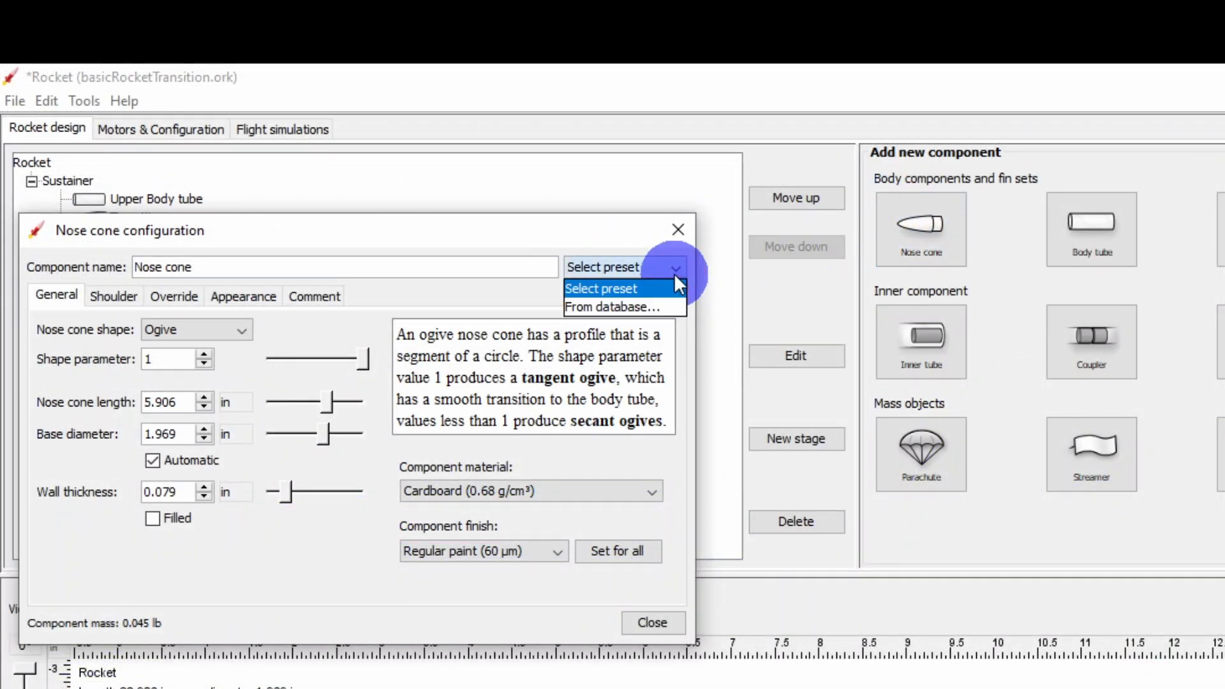
click(638, 307)
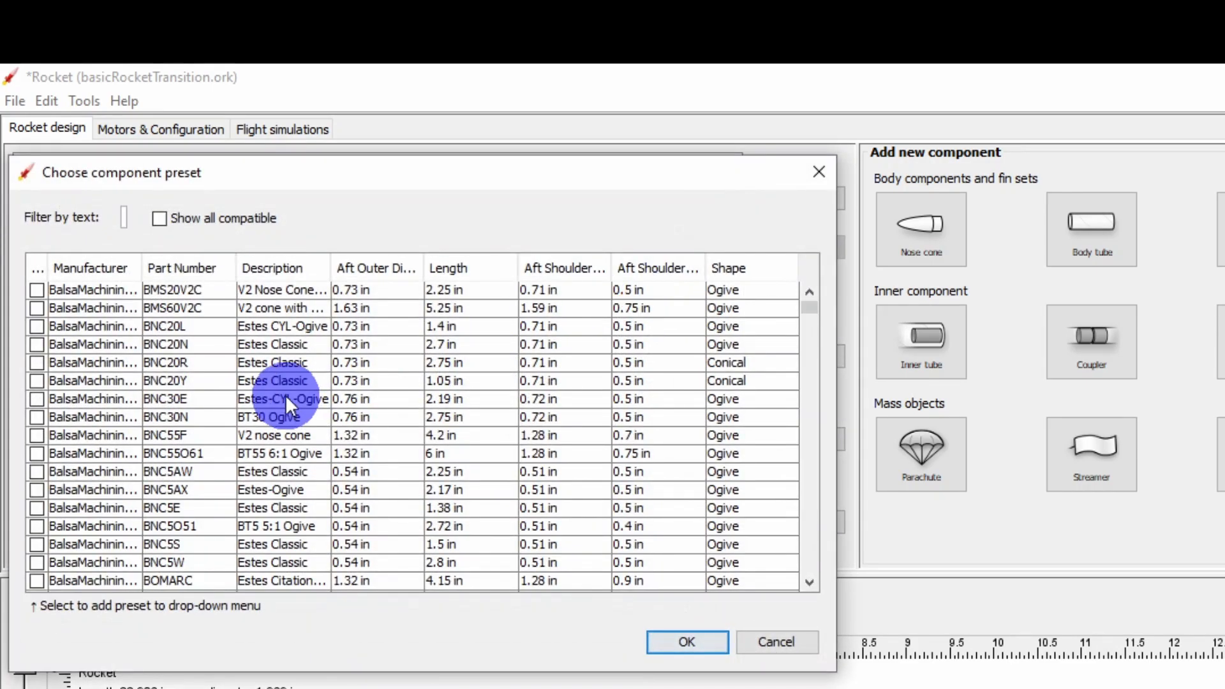
scroll(287, 358, down, 5)
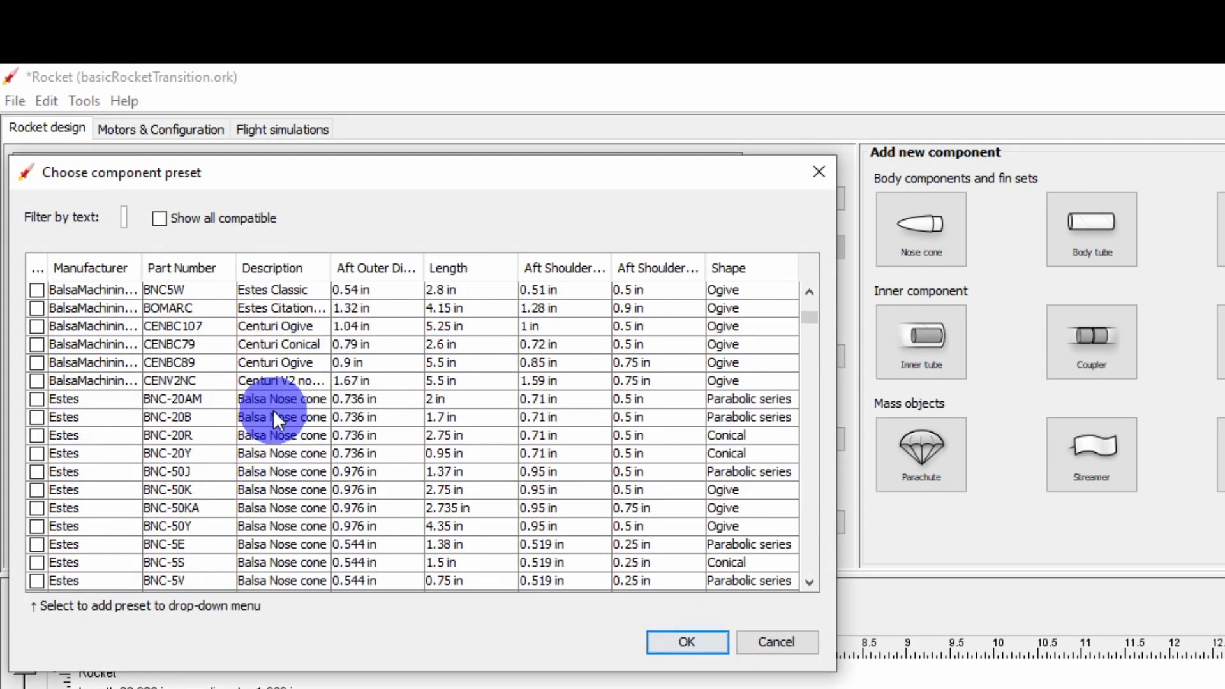
click(170, 417)
click(692, 642)
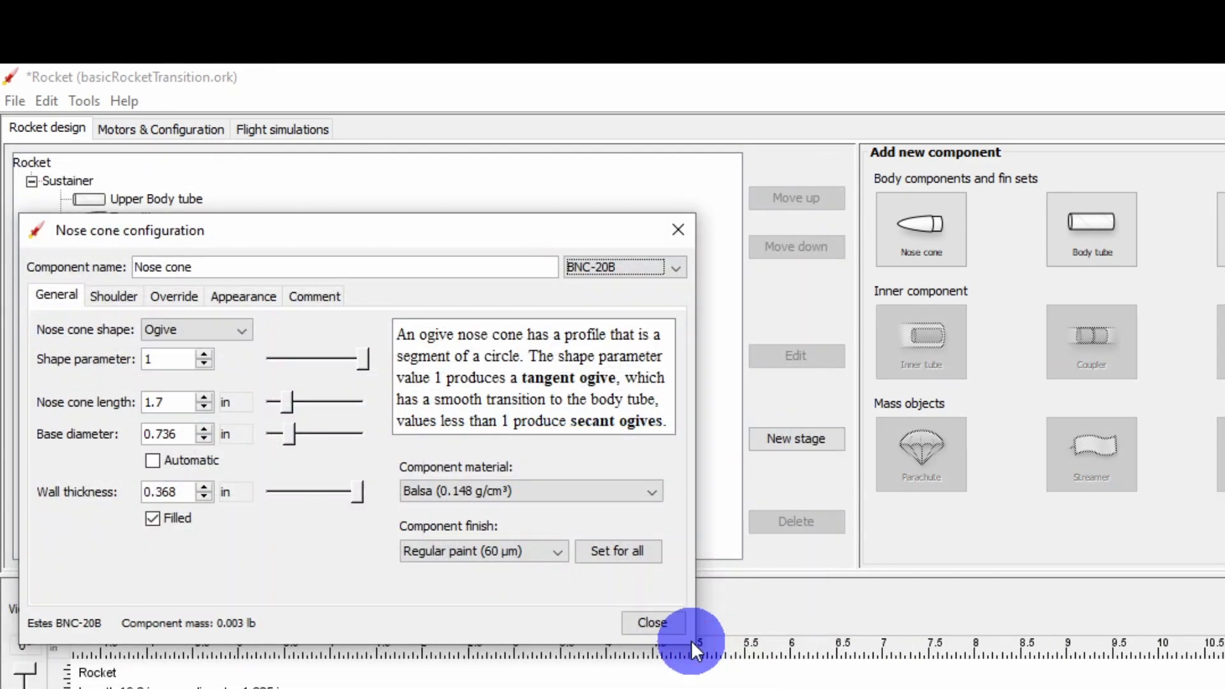
click(651, 622)
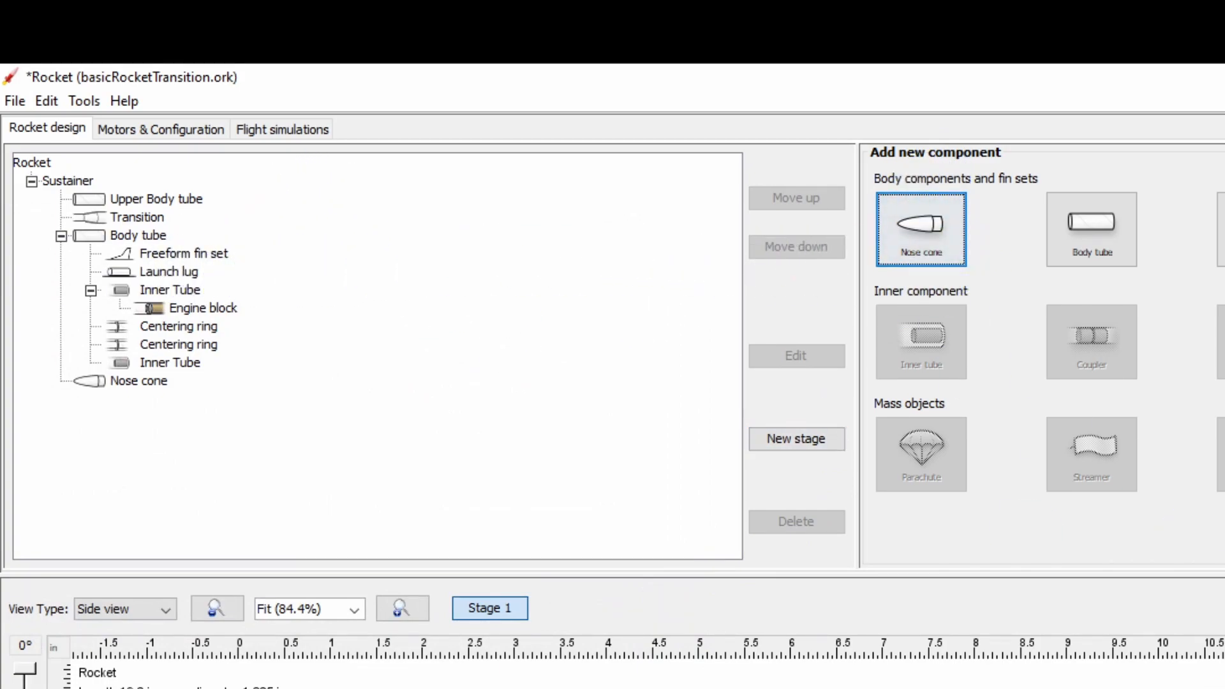
Reorder the nose cone so it comes first in the Sustainer stage, ahead of the Upper Body tube.
click(139, 381)
click(793, 199)
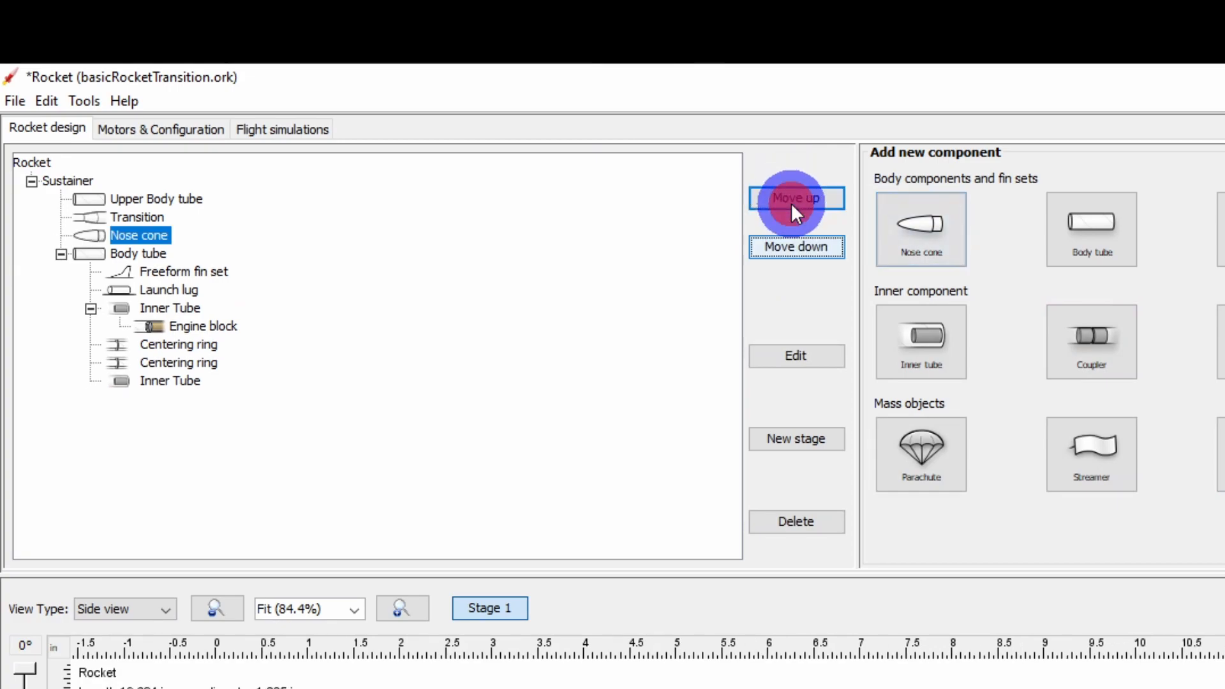
click(790, 202)
click(791, 202)
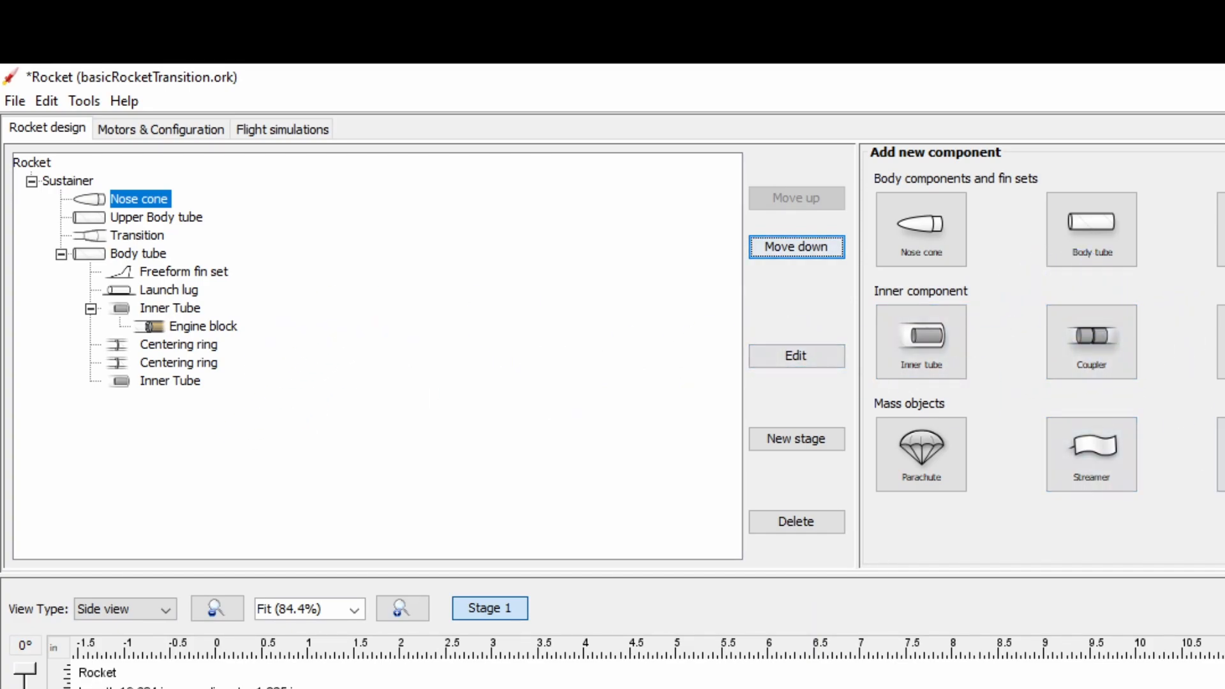
Add a BalsaMachining.com CR2055-W centering ring to the lower body tube, offset -9.8 in from the bottom of its parent.
click(138, 254)
click(1224, 351)
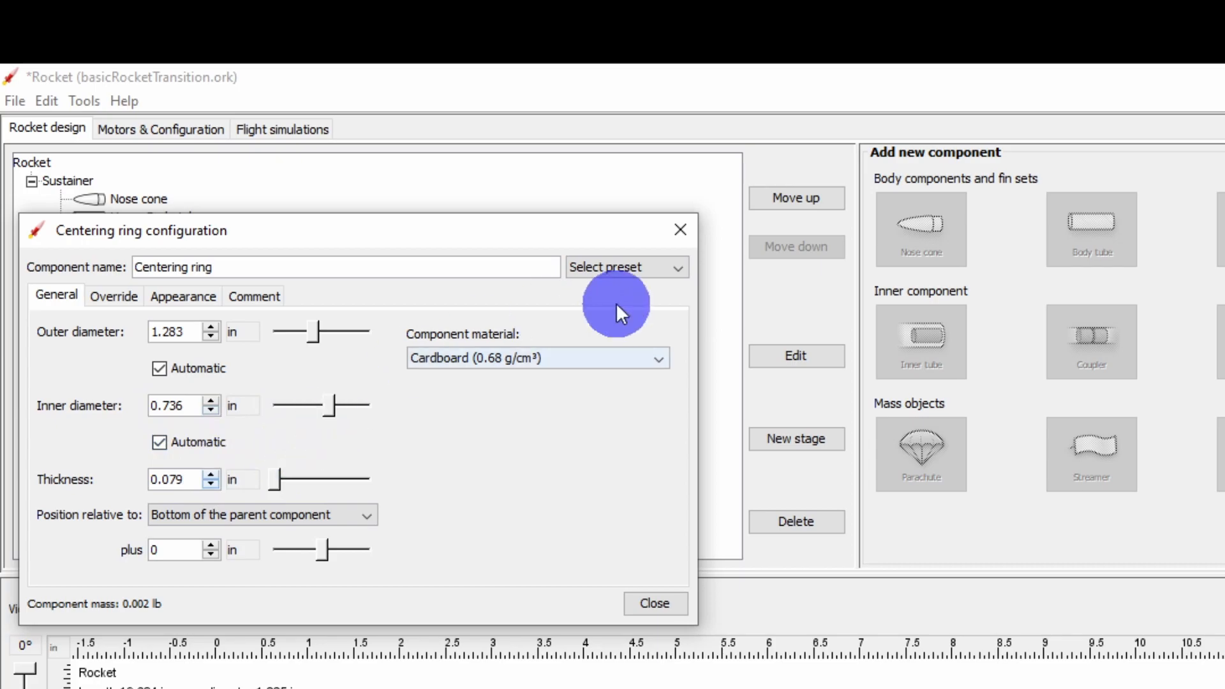
click(679, 271)
click(654, 306)
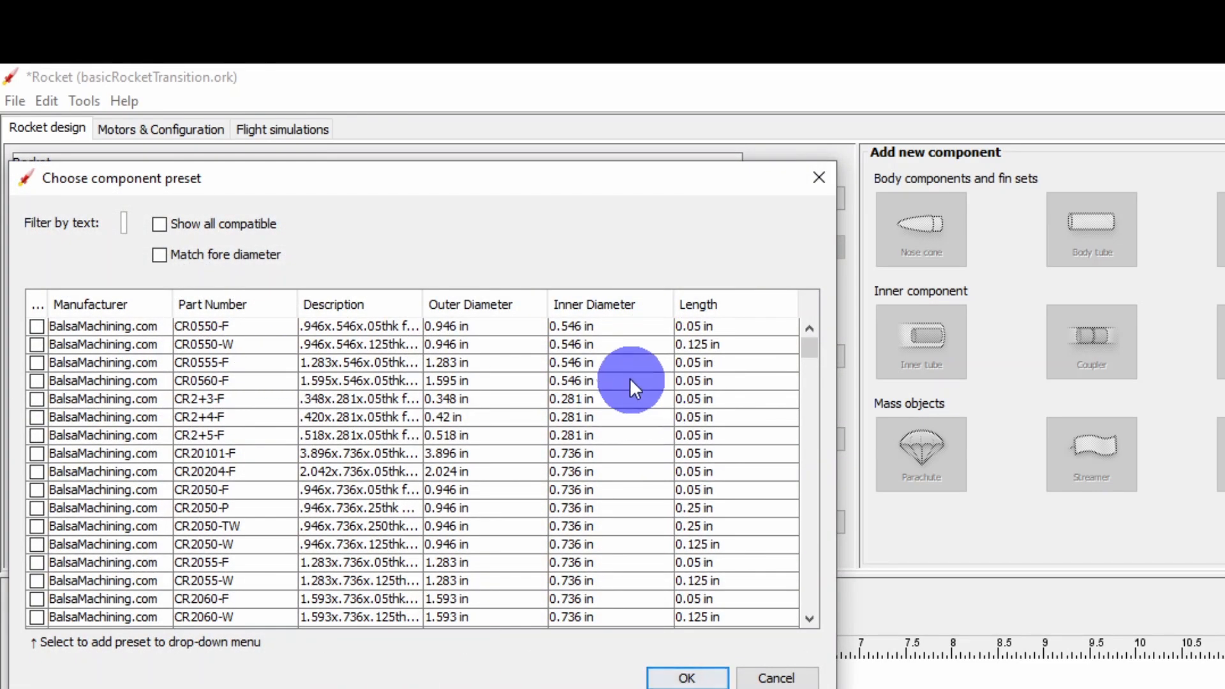
scroll(347, 453, down, 1)
scroll(347, 453, down, 1)
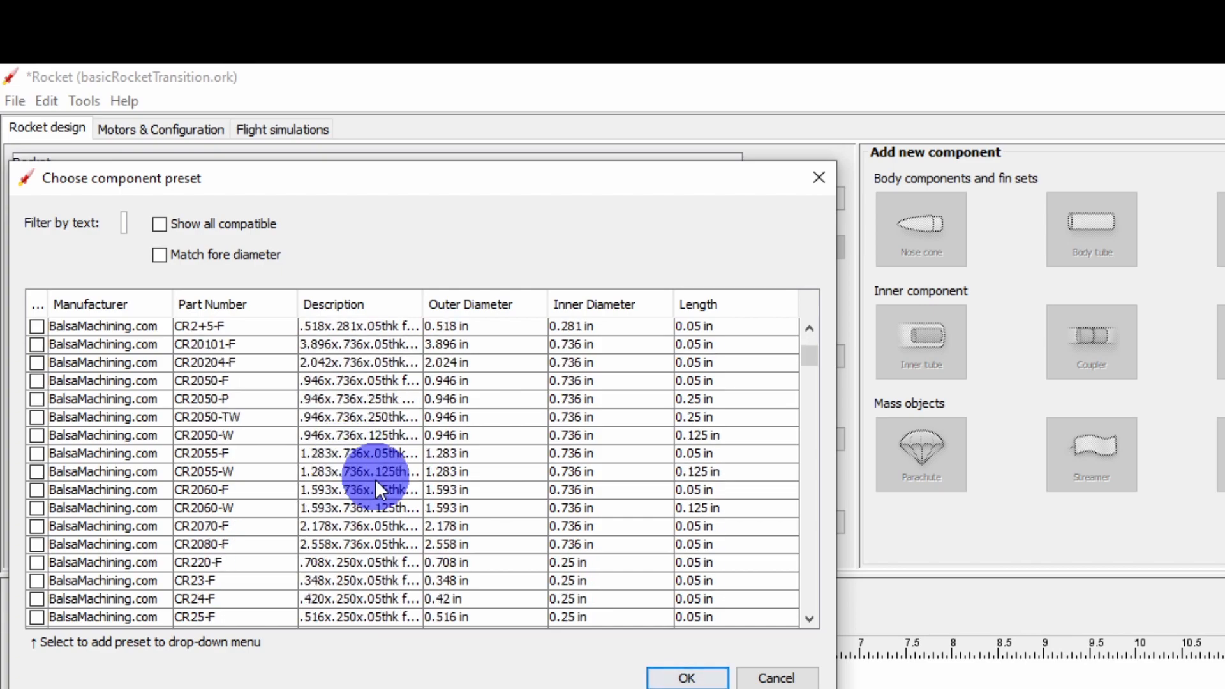
click(734, 473)
click(707, 675)
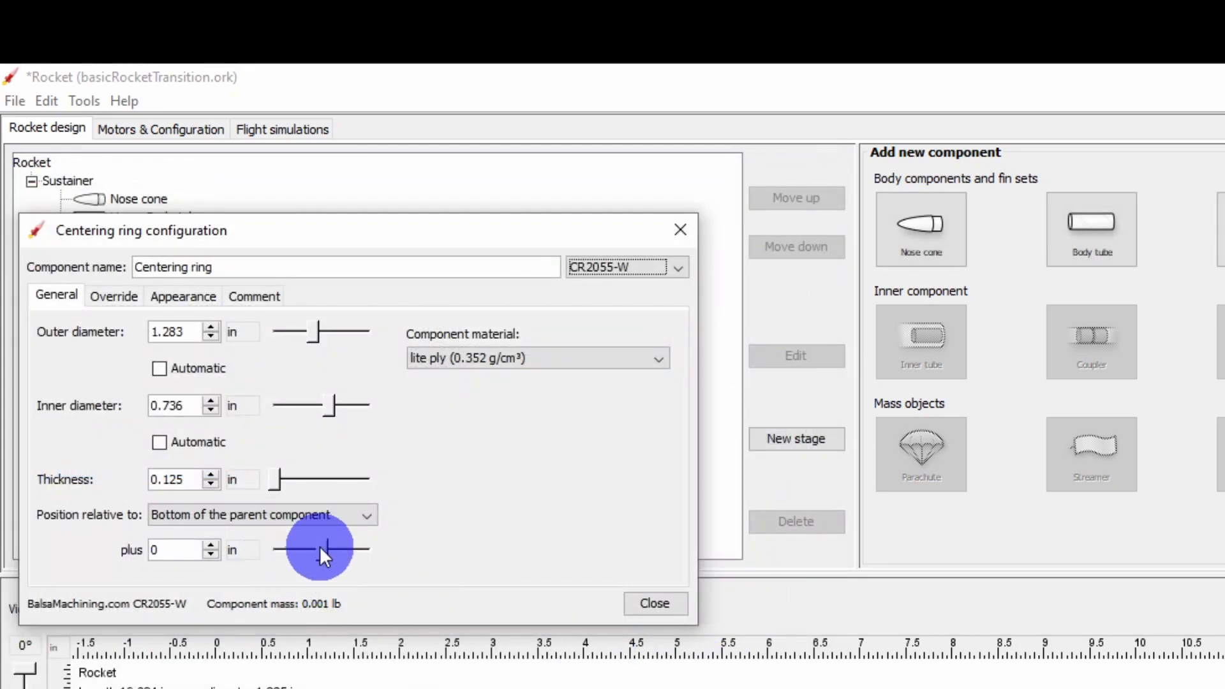
drag(319, 552, 272, 549)
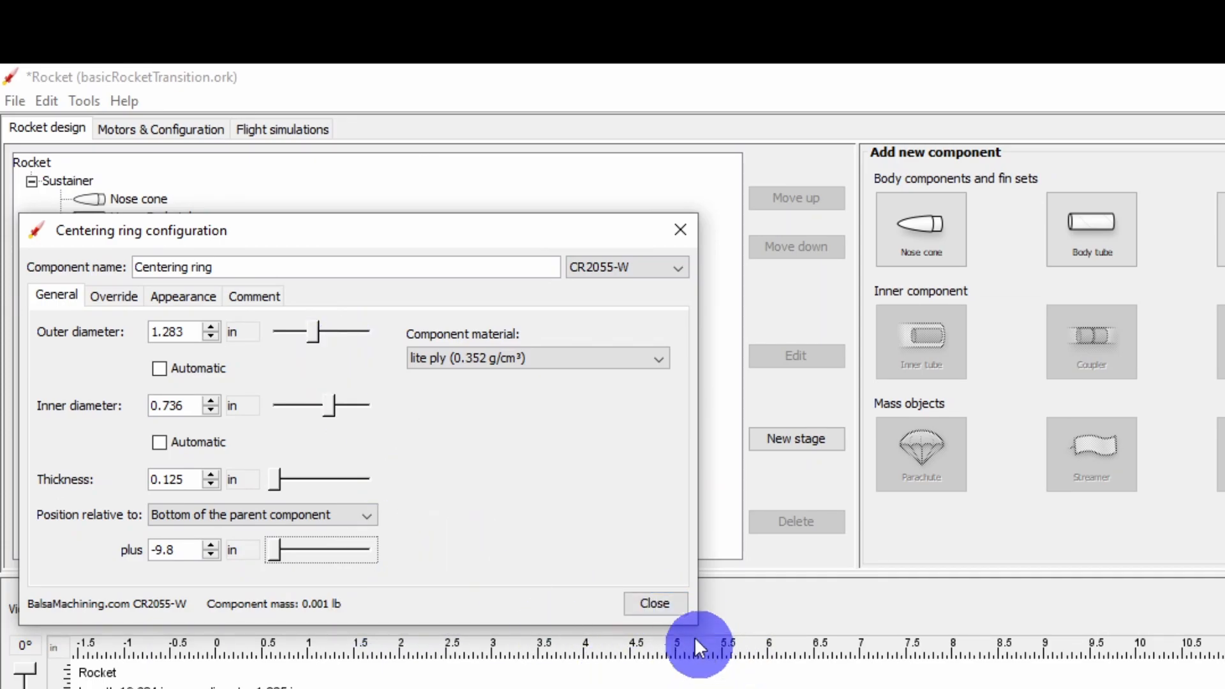
click(667, 606)
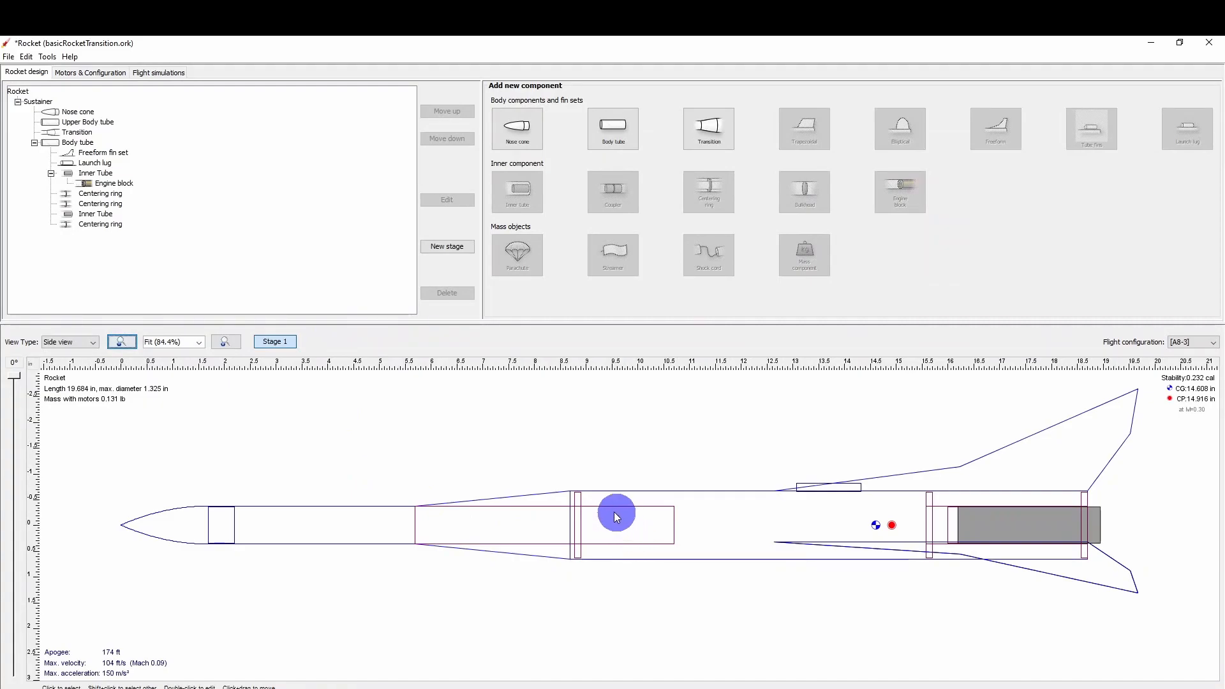
Duplicate the new front centering ring within the lower body tube and open the copy's configuration.
click(106, 225)
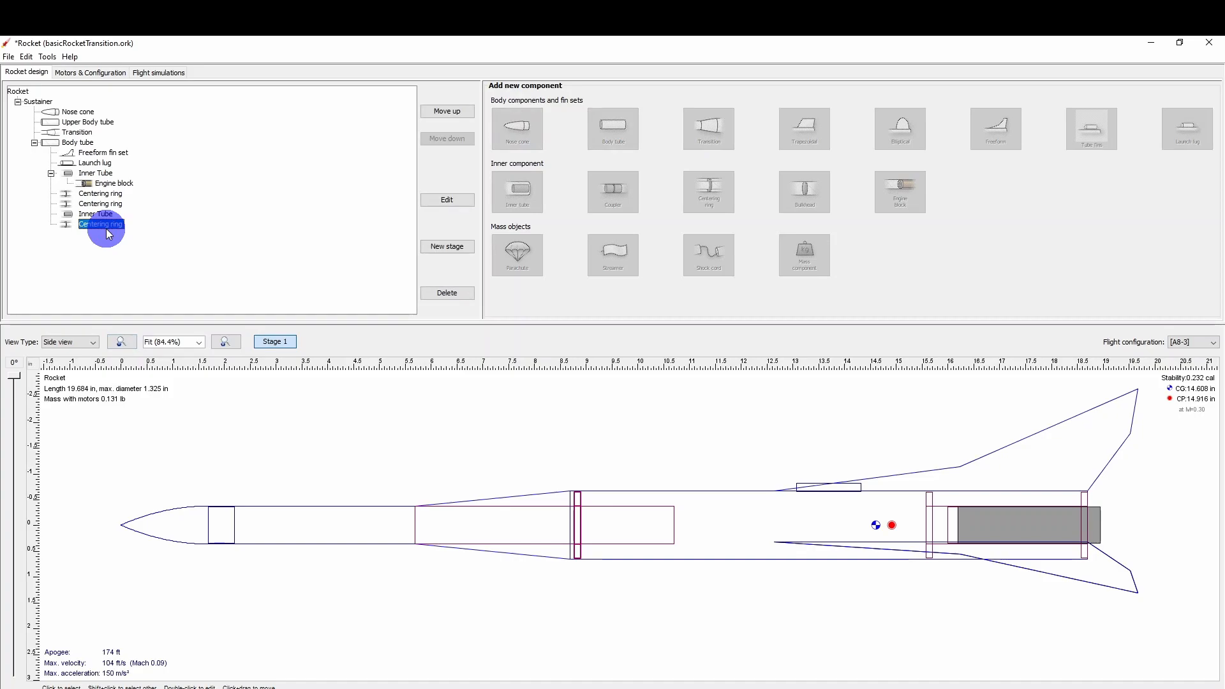
key(ctrl+v)
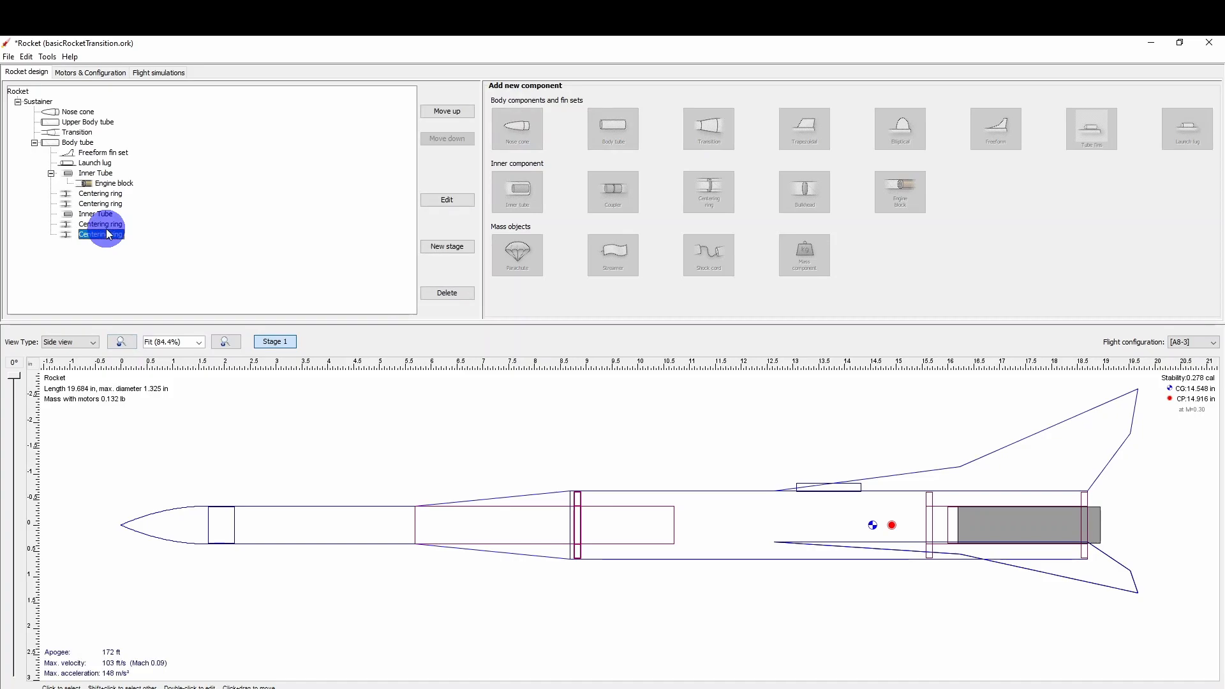
click(466, 203)
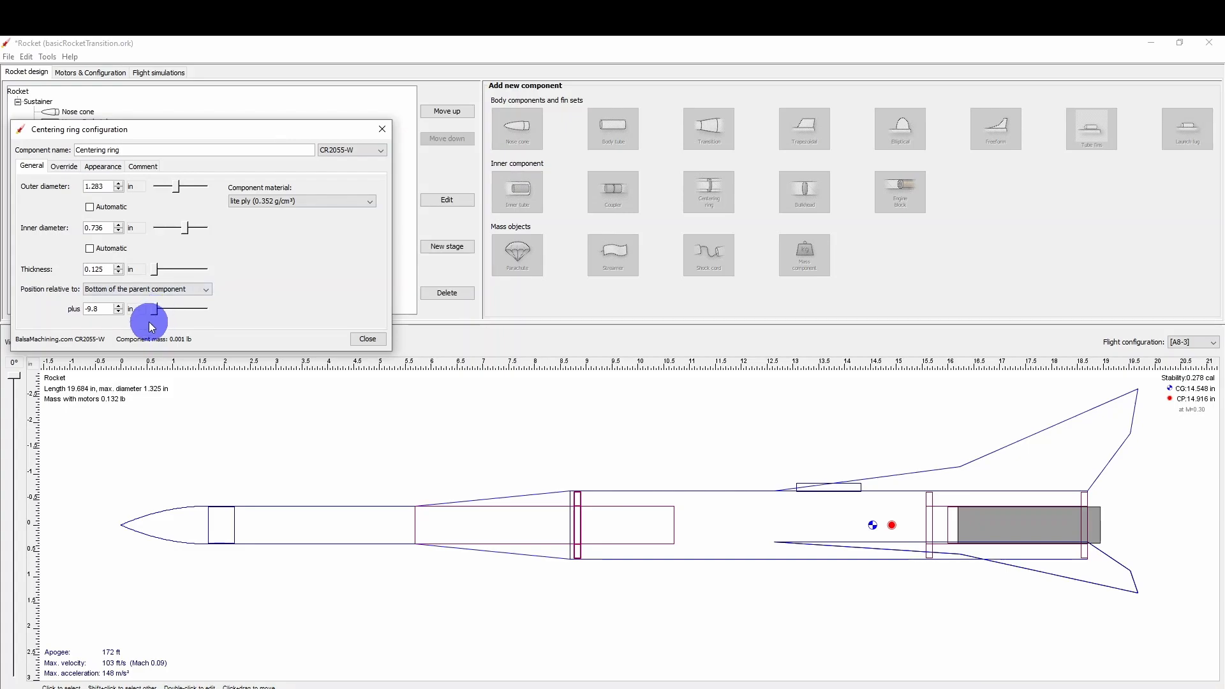
Try offsets of -7 in and -9 in from the parent's bottom for the copied centering ring.
click(102, 310)
double_click(102, 310)
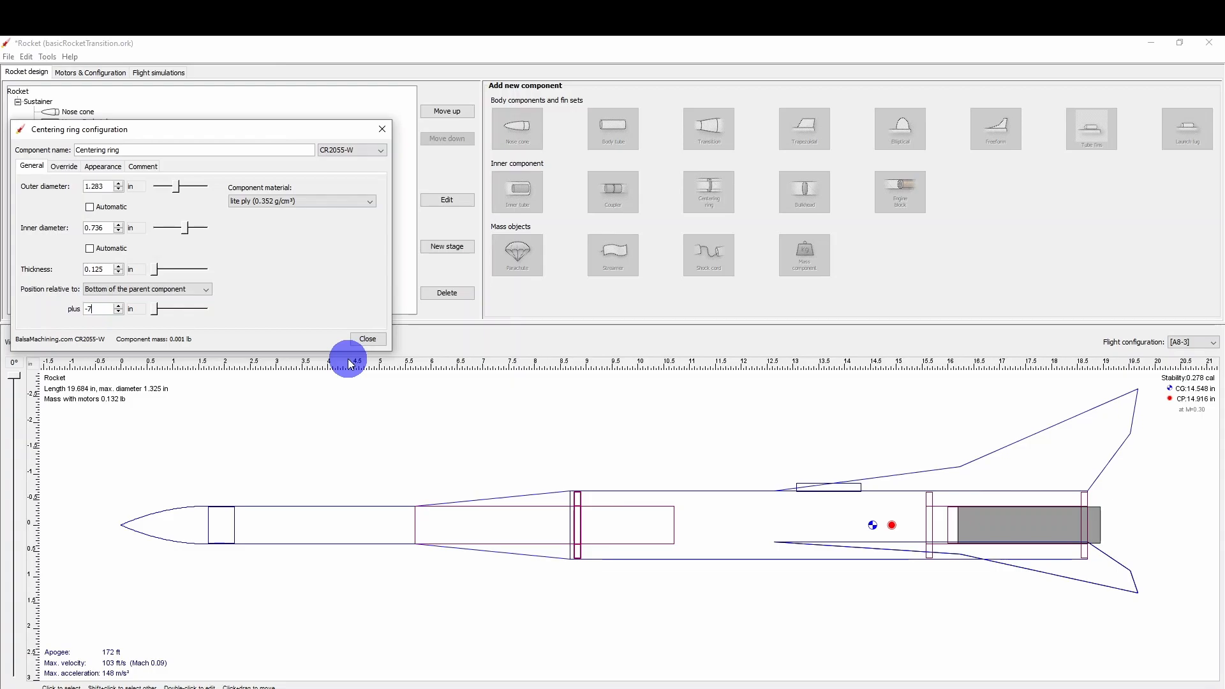
key(Return)
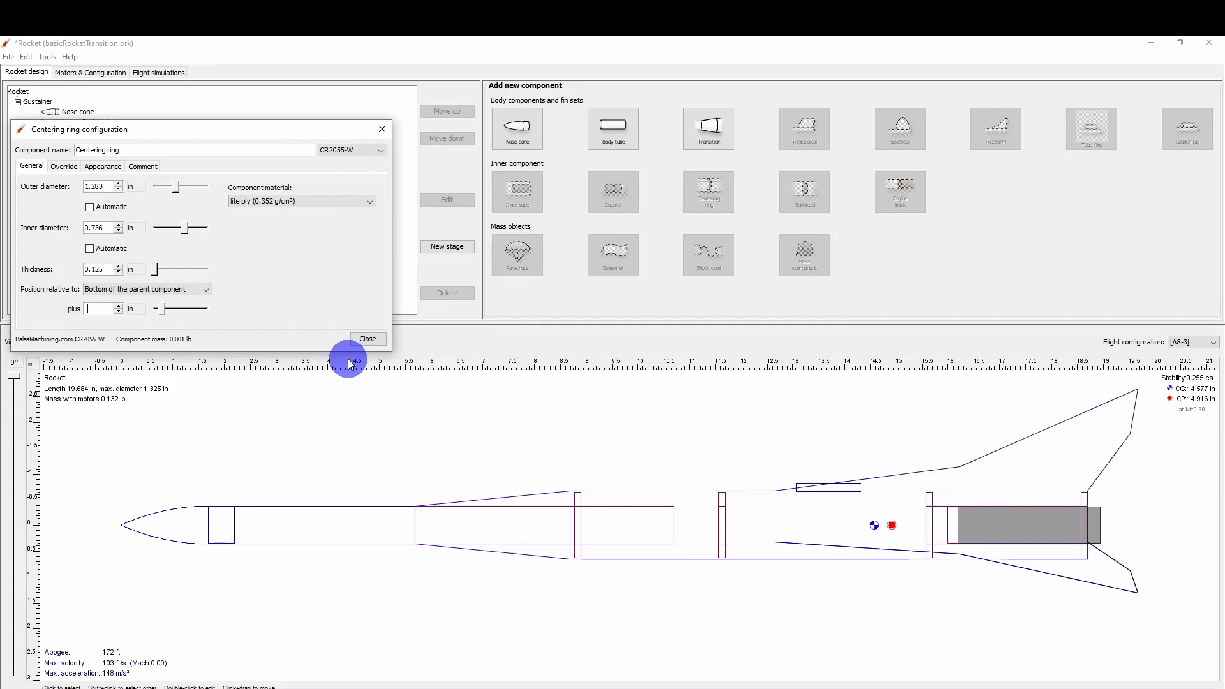
key(Return)
key(Return)
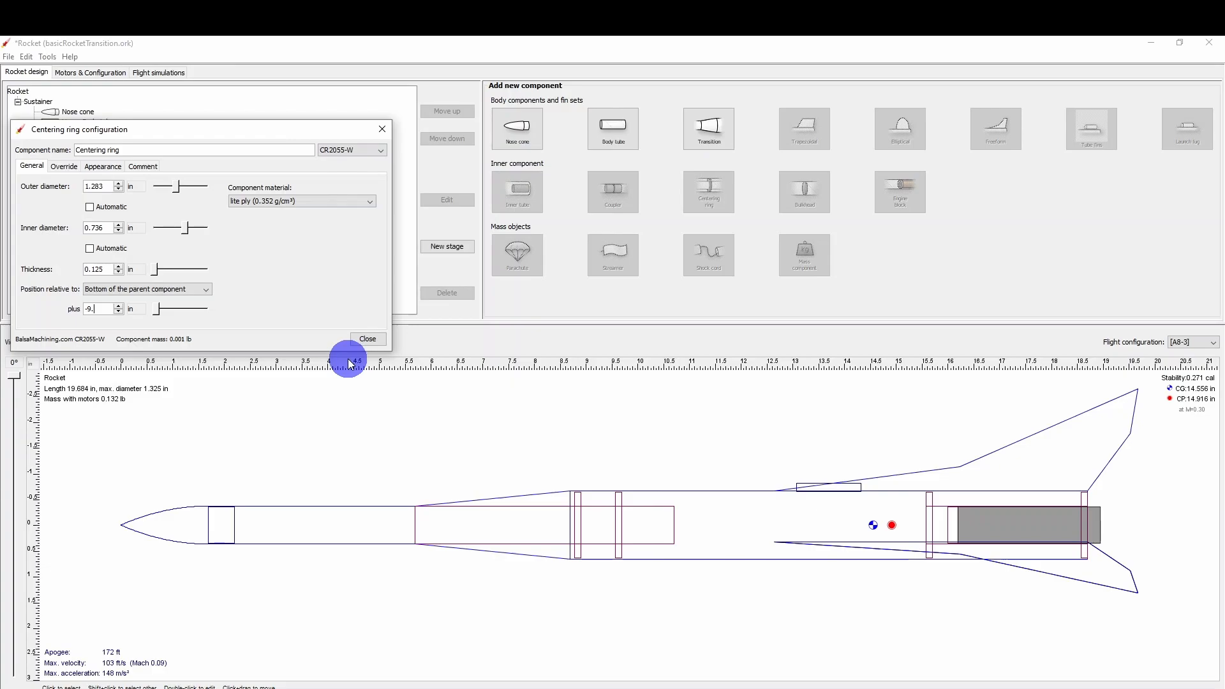
Set the copied centering ring's offset to -8.25 in from the bottom of the lower body tube.
key(Return)
key(BackSpace)
text(8)
key(Return)
key(Return)
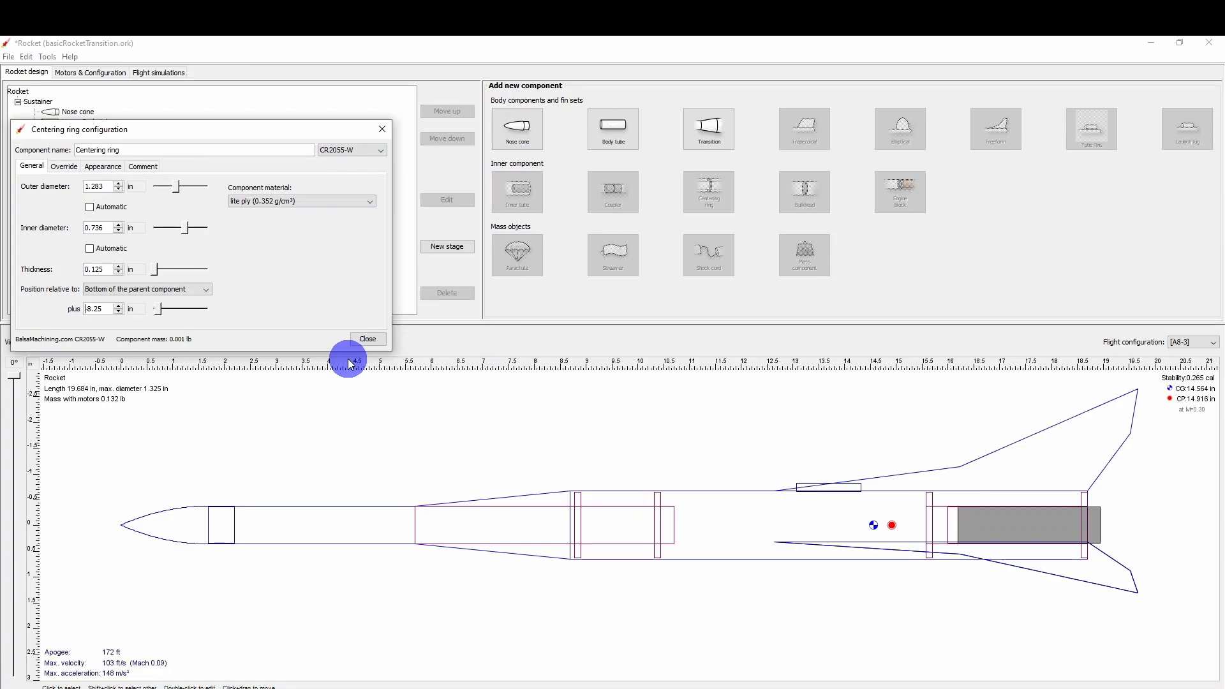
click(373, 337)
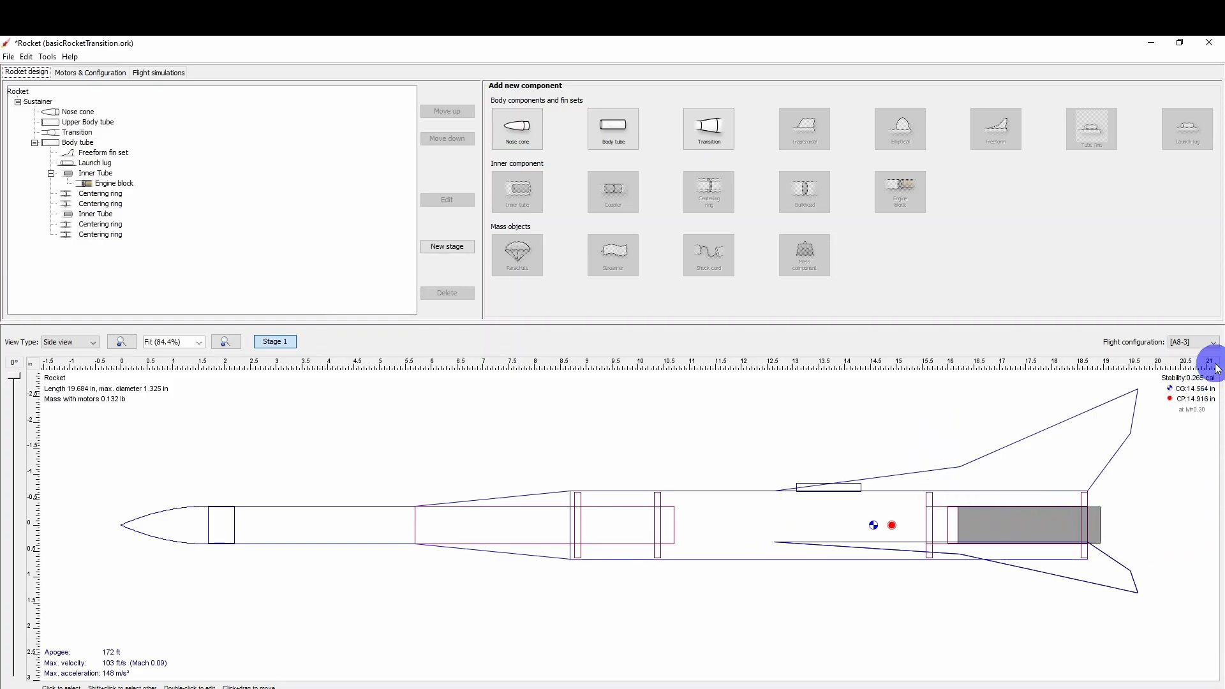
Switch the flight configuration to B6-4 and finally to C6-5 to check the rocket's stability with each motor.
click(1214, 343)
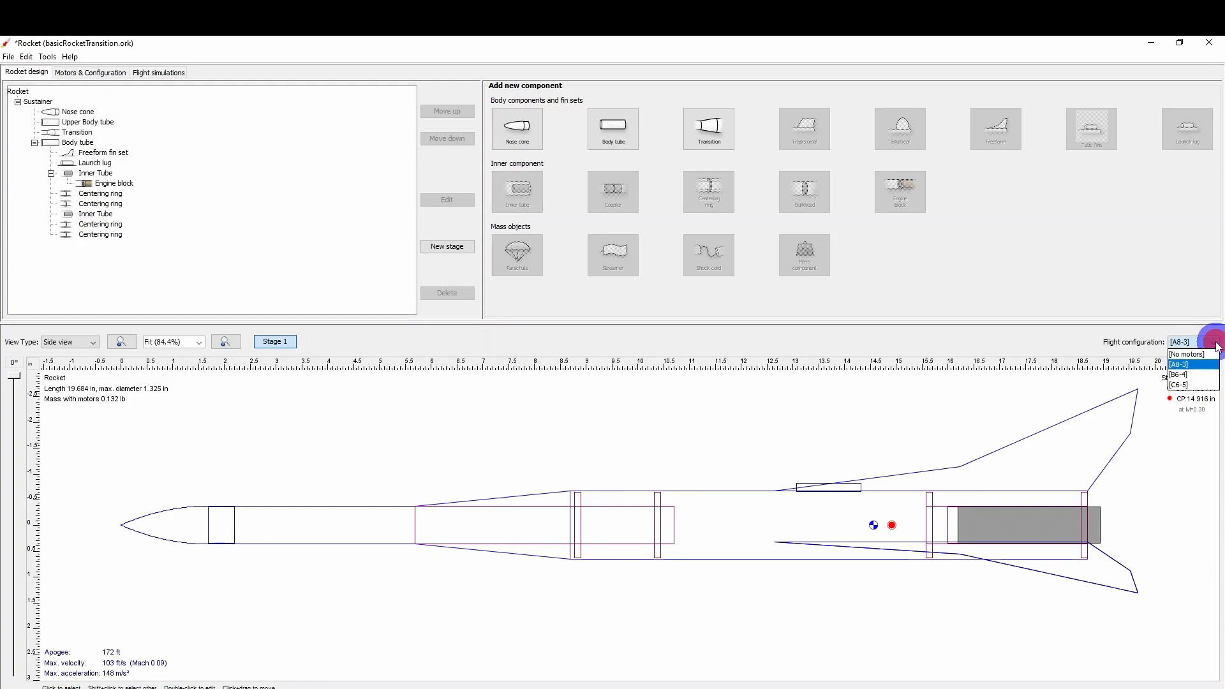
click(1189, 374)
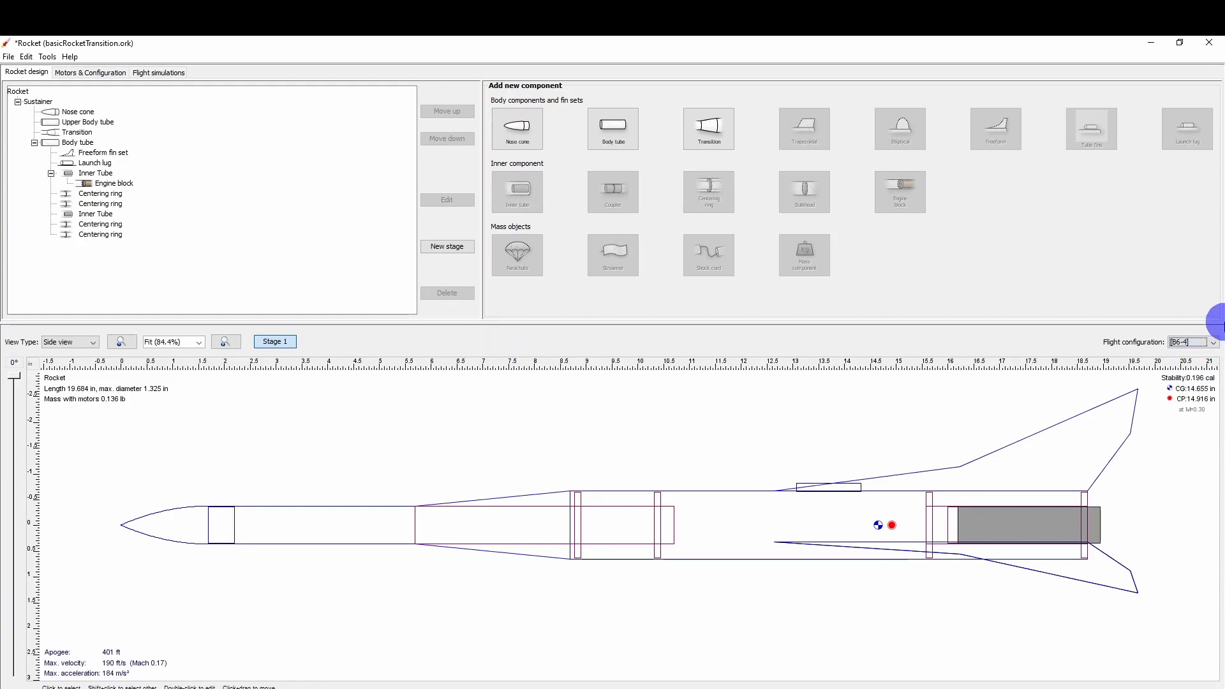
click(1214, 342)
click(1191, 385)
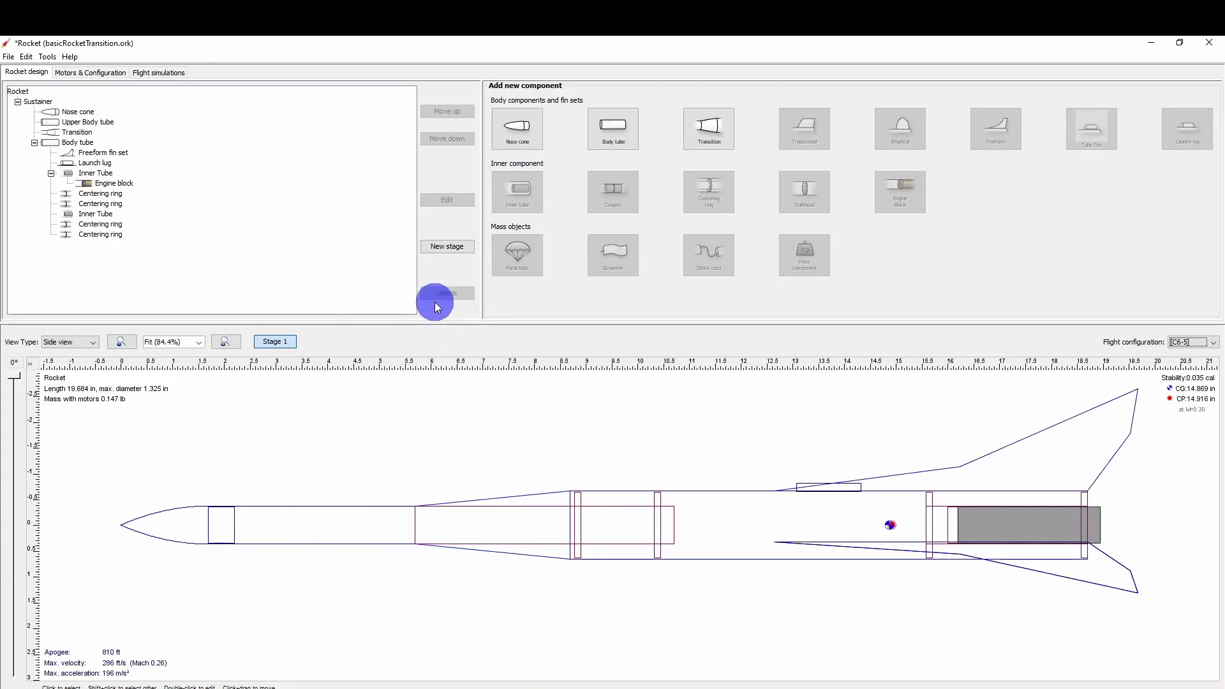
Add a parachute to the upper body tube using the 12 in Estes 302264 preset from the component database.
click(373, 525)
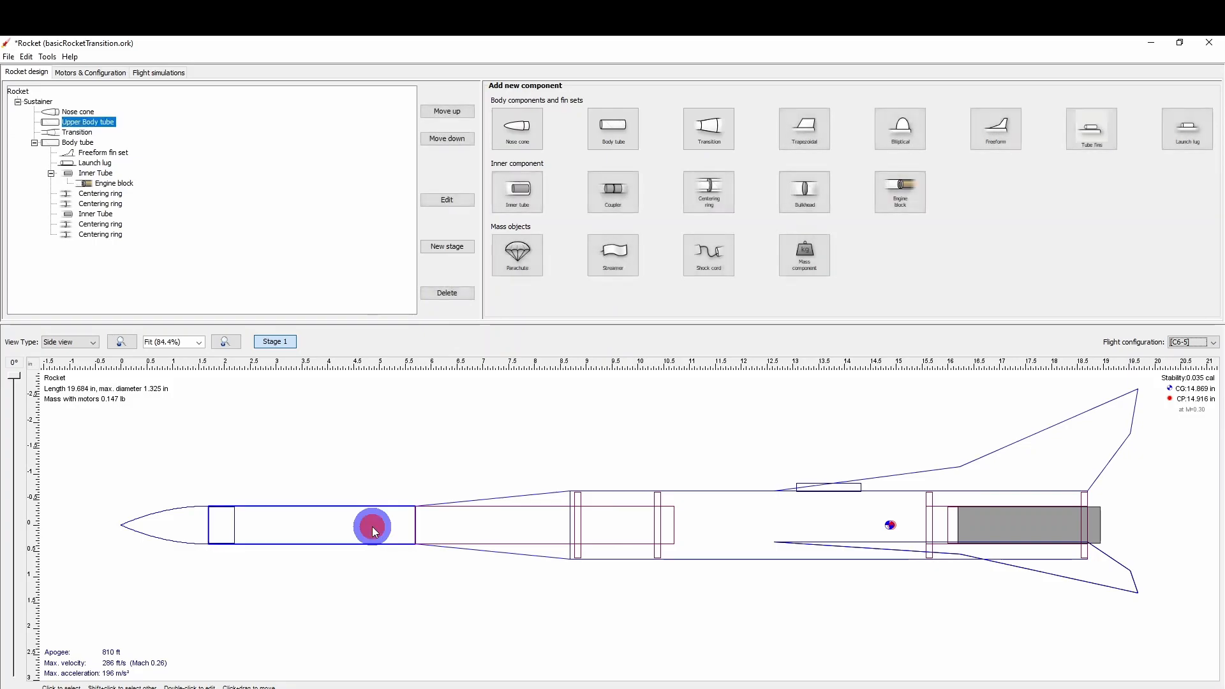
click(523, 257)
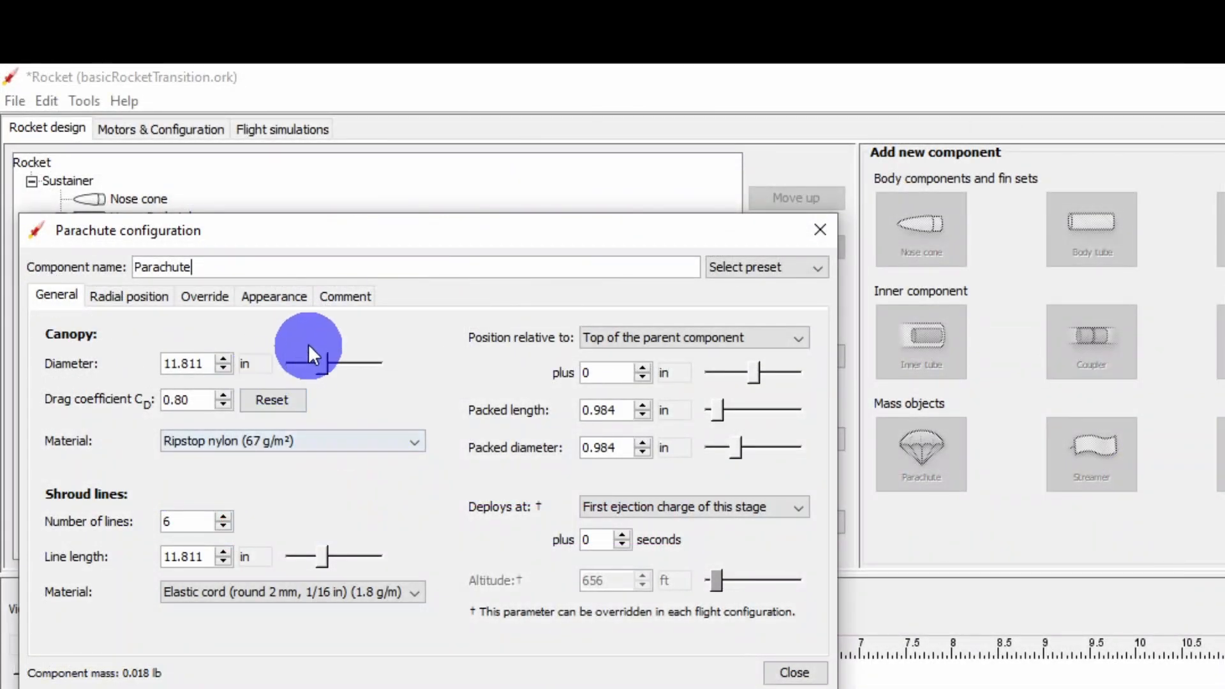
click(756, 266)
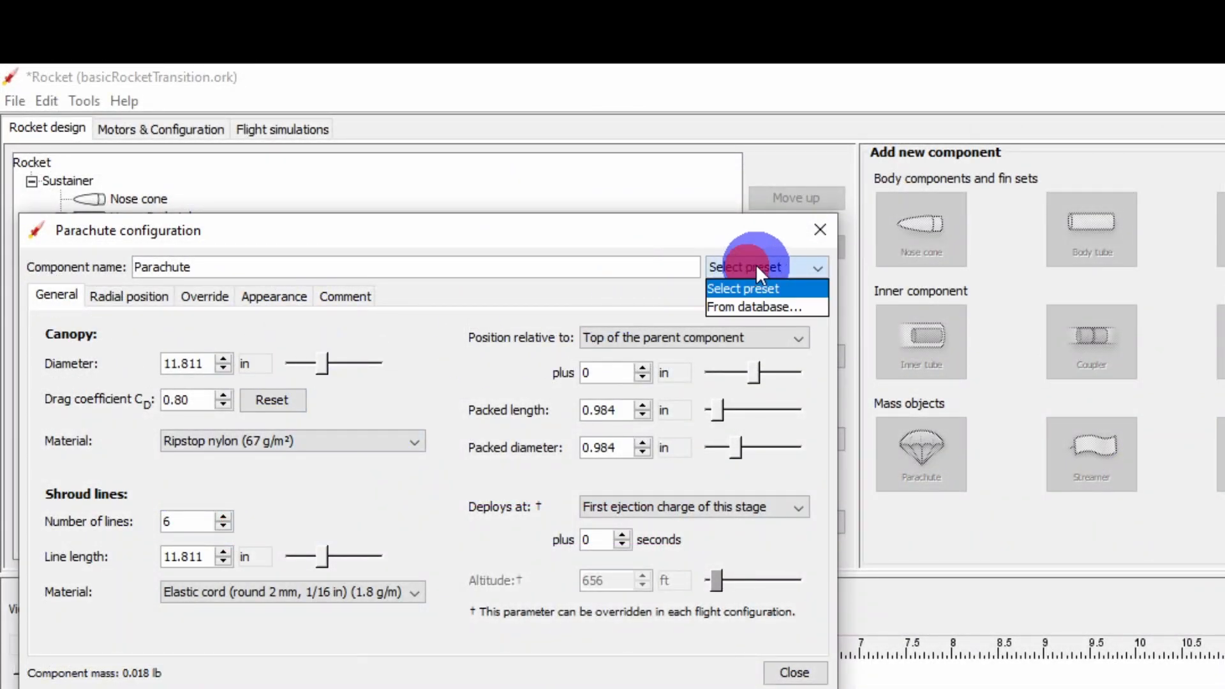
click(807, 307)
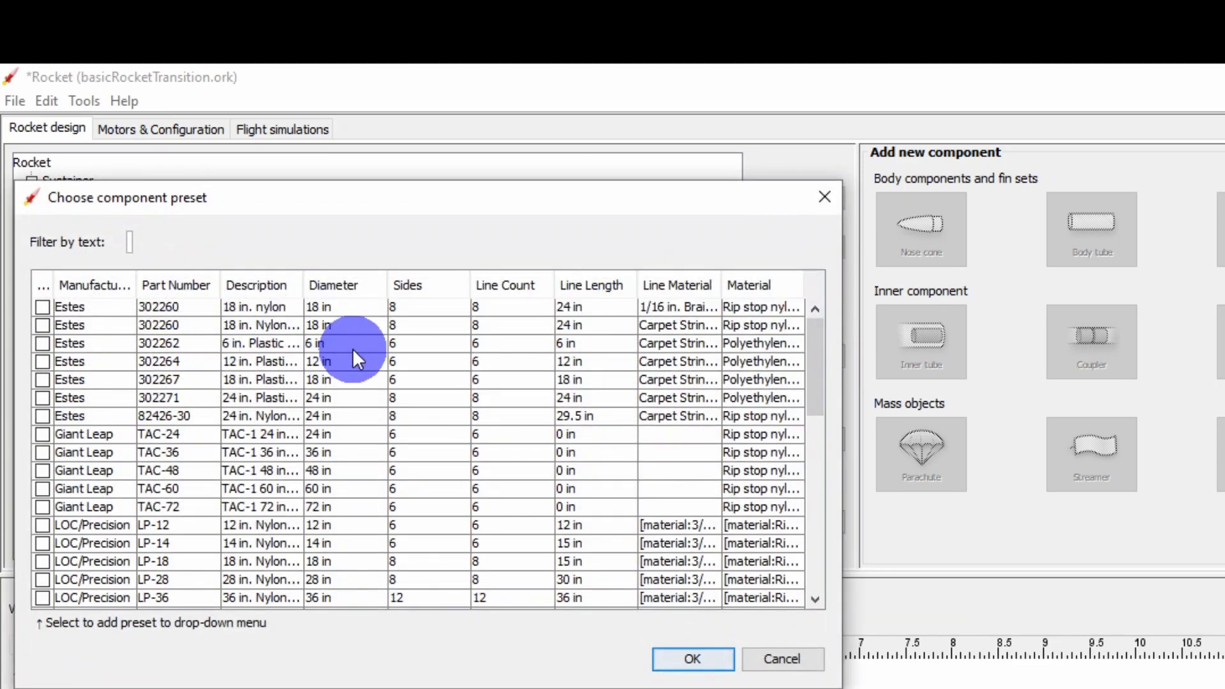
click(293, 361)
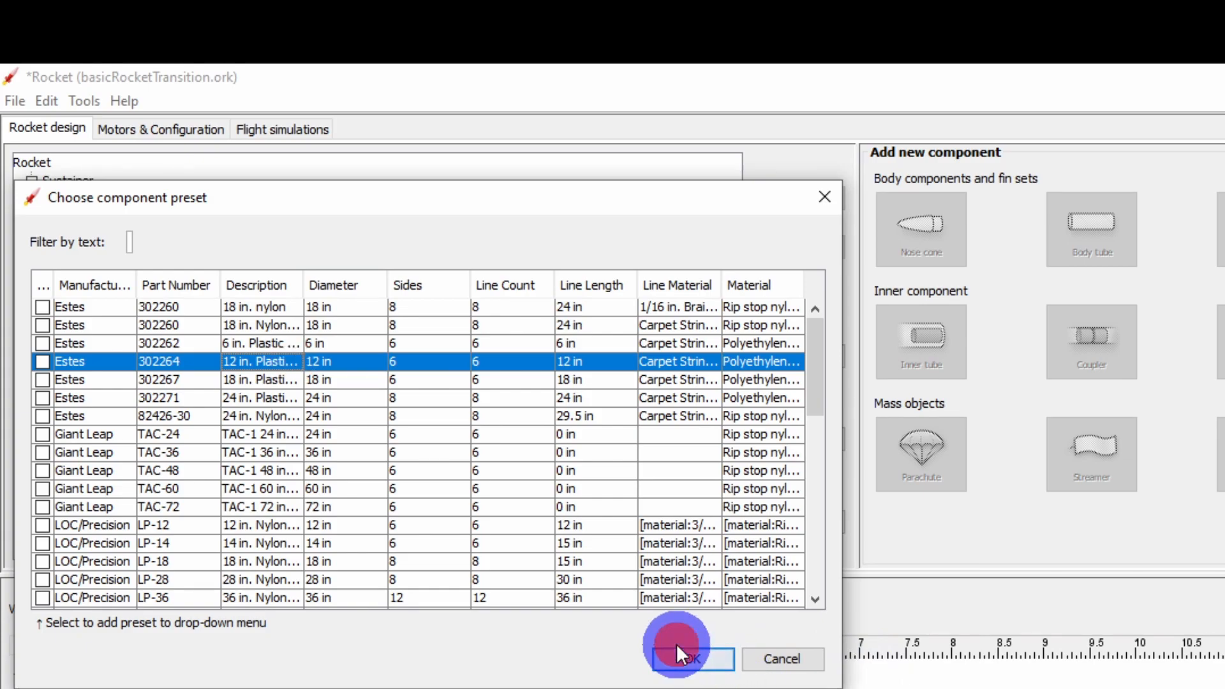
click(696, 664)
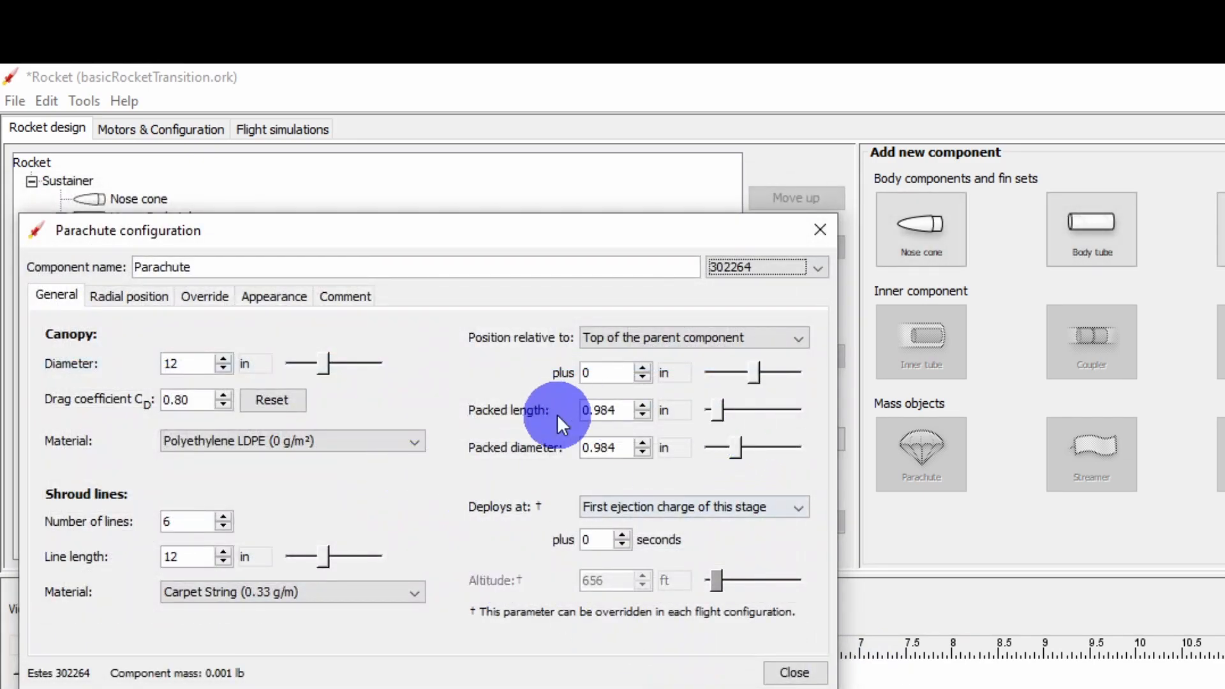
Set the parachute's packed length to 2 in and its packed diameter to 0.7 in.
drag(582, 411, 612, 409)
double_click(615, 411)
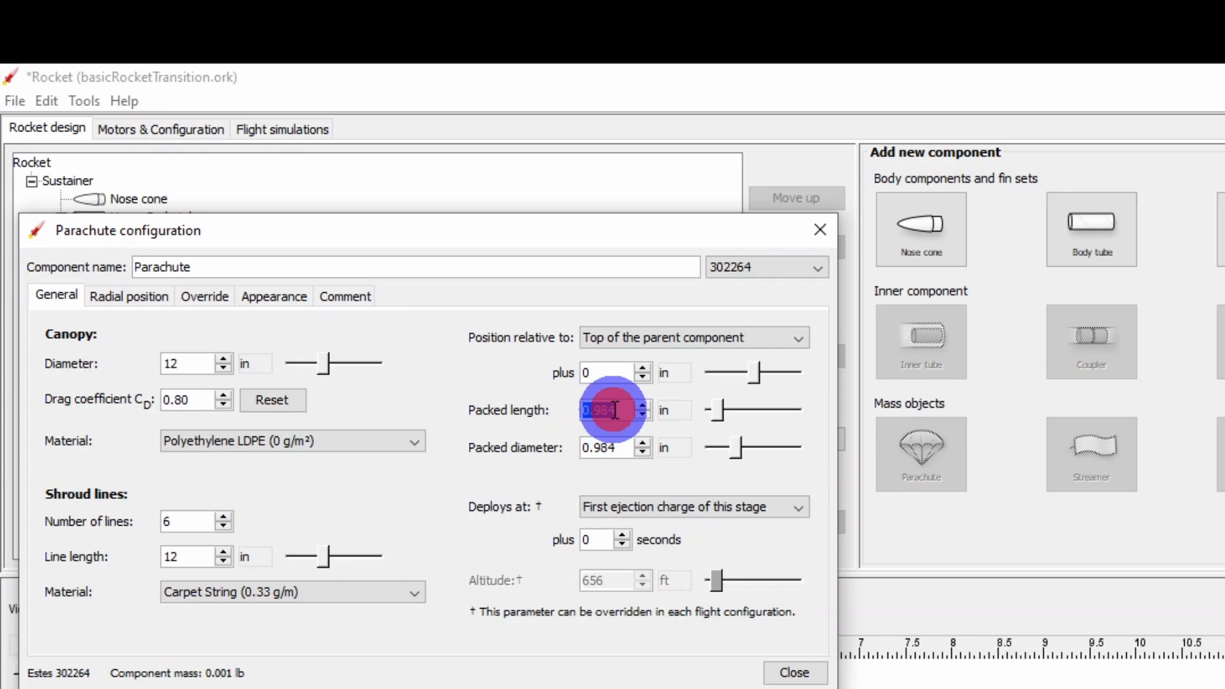
text(2)
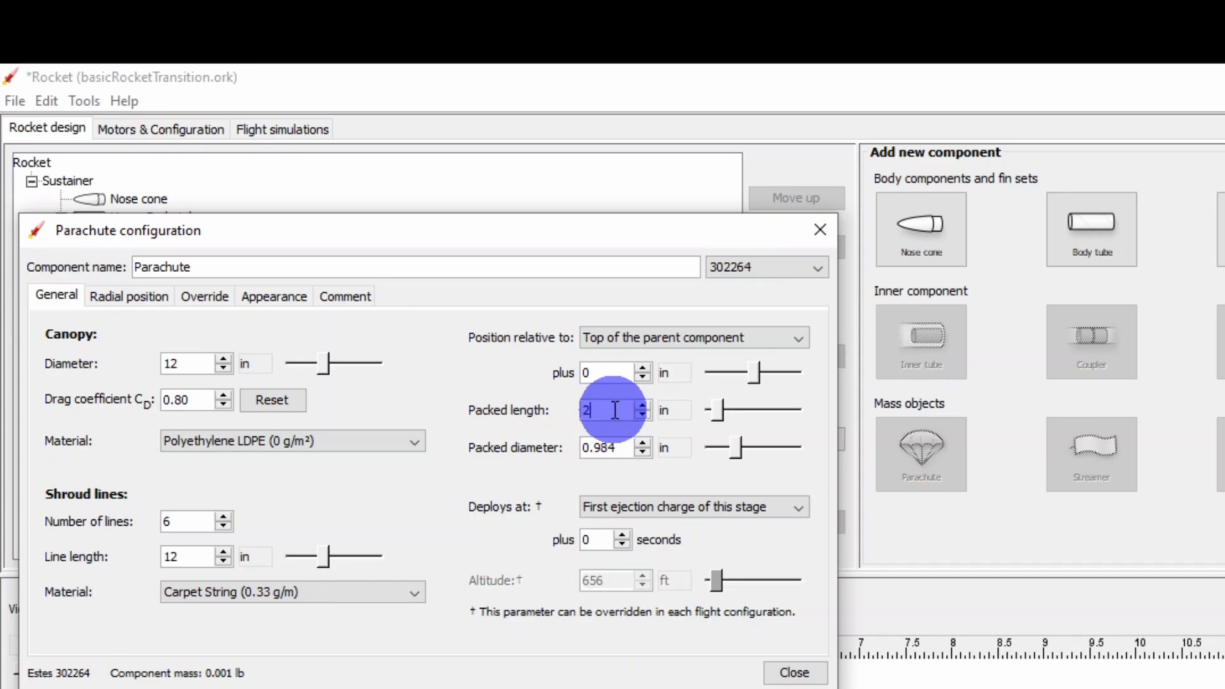
double_click(611, 447)
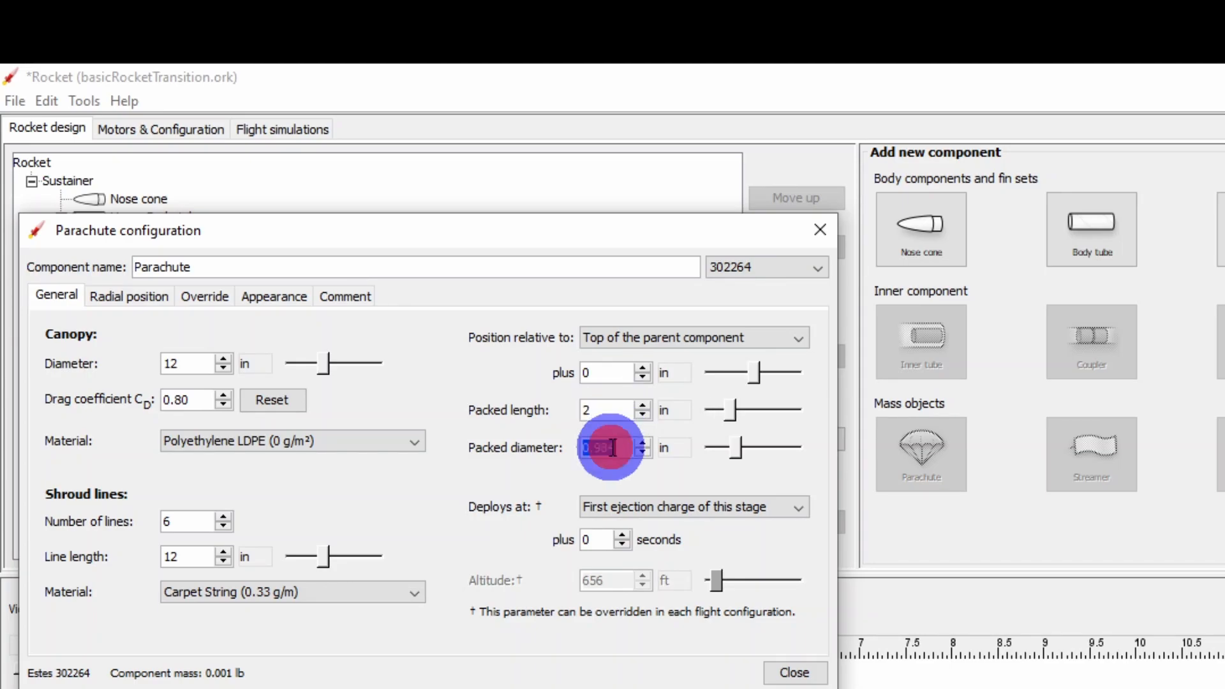
text(.)
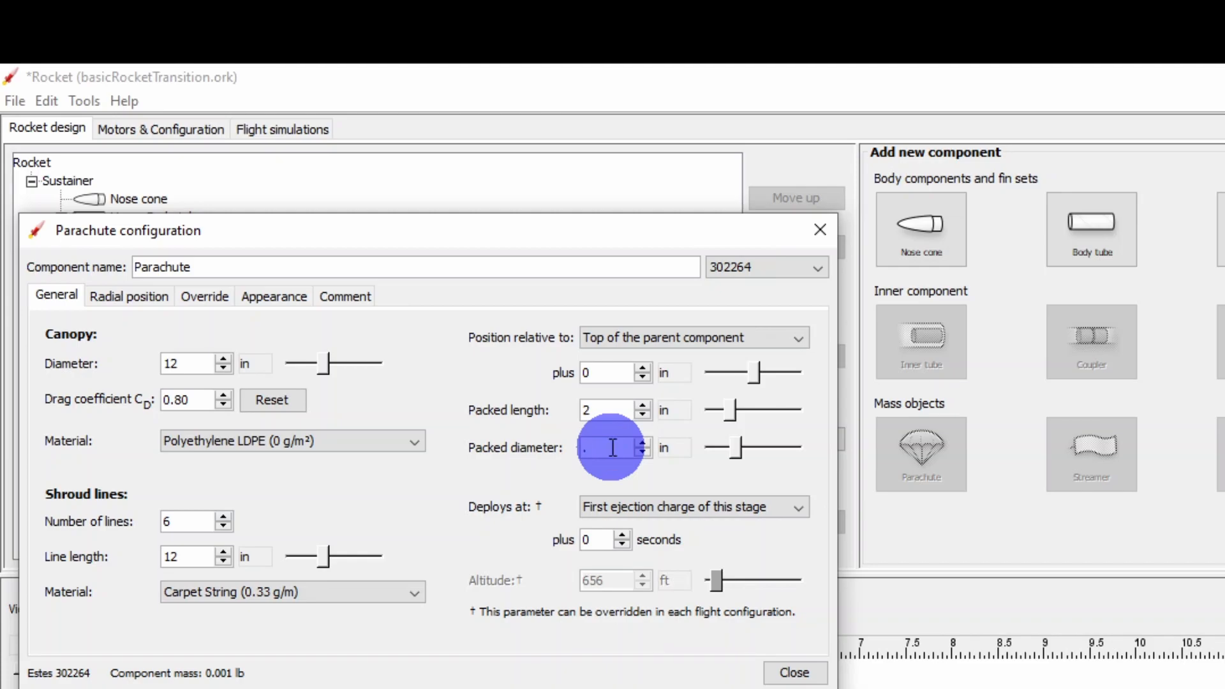
text(7)
key(Return)
Offset the parachute 2 in from the top of the upper body tube and close its configuration.
click(618, 373)
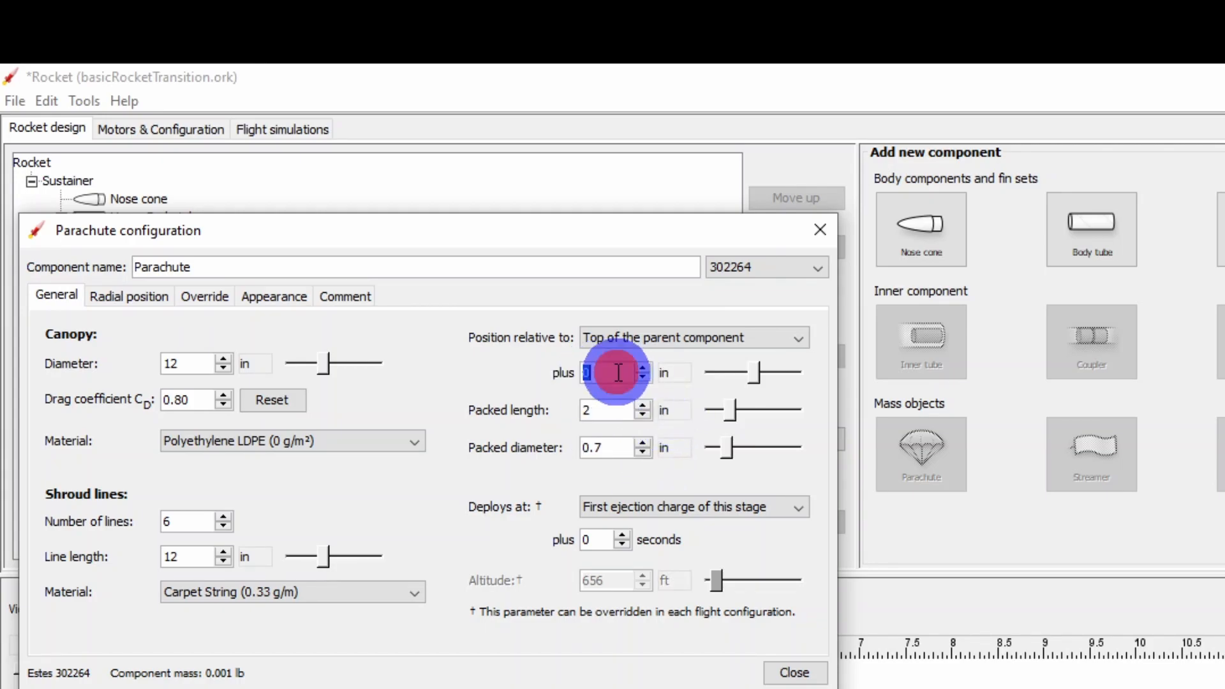
text(2)
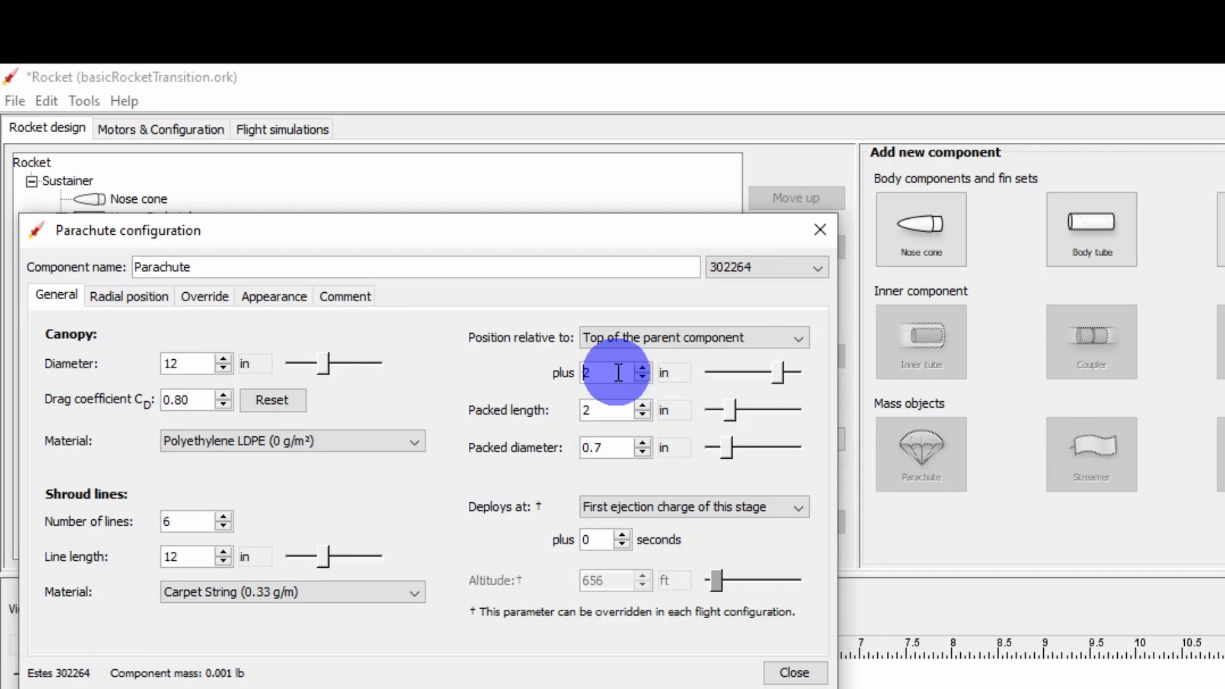
click(794, 673)
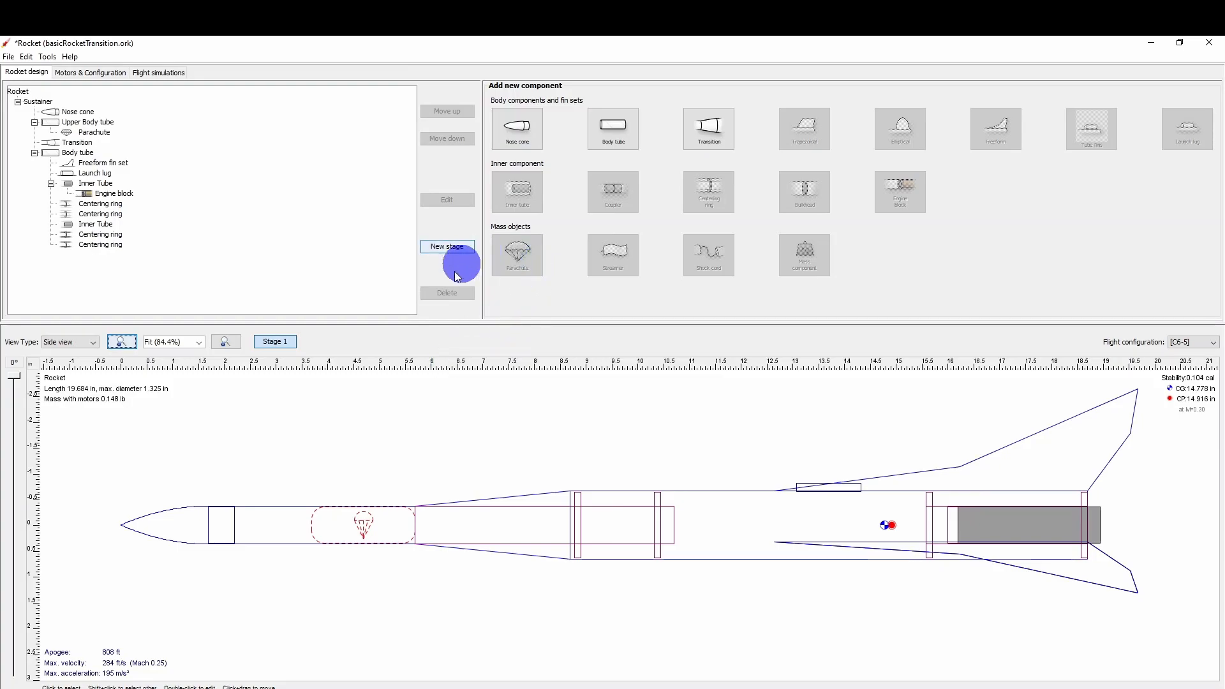
Add a shock cord to the upper body tube and set its packed length to 0.25 in.
click(281, 510)
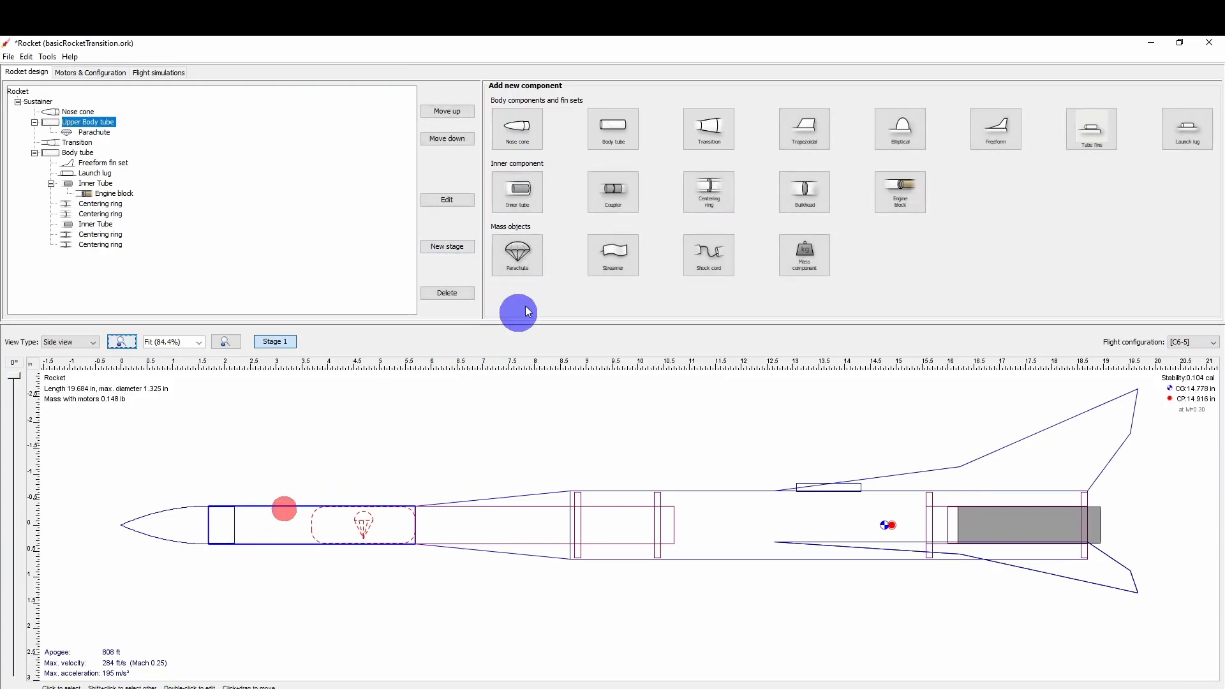
click(706, 252)
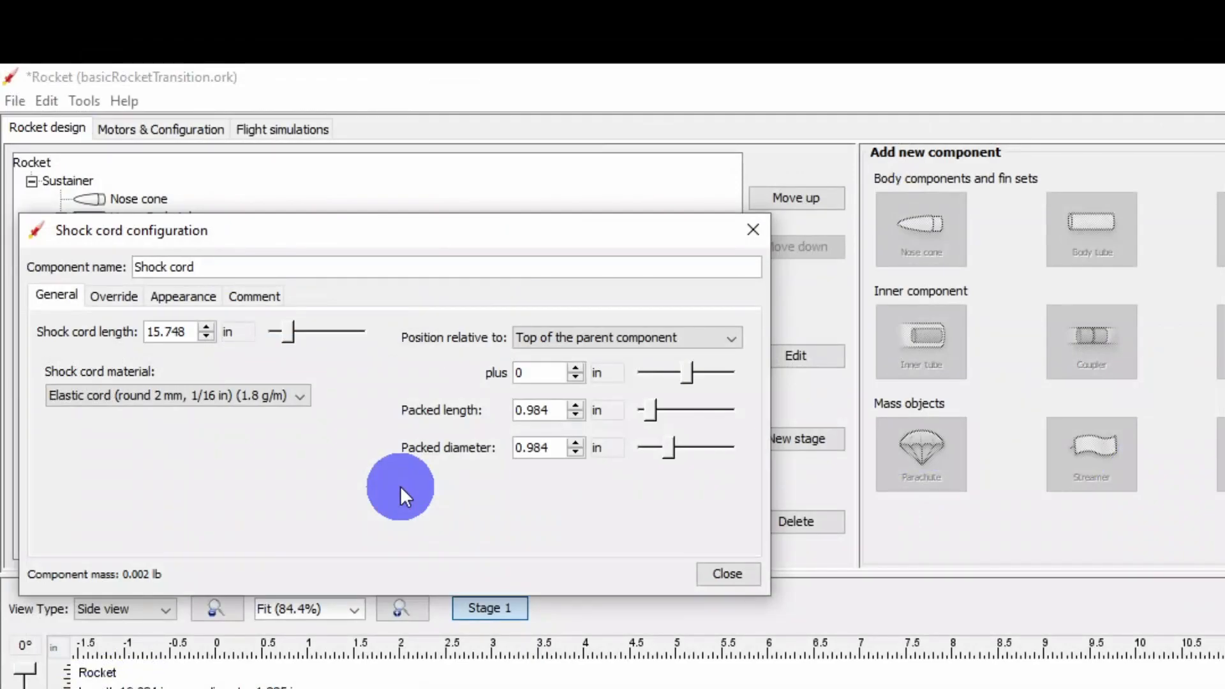
double_click(539, 411)
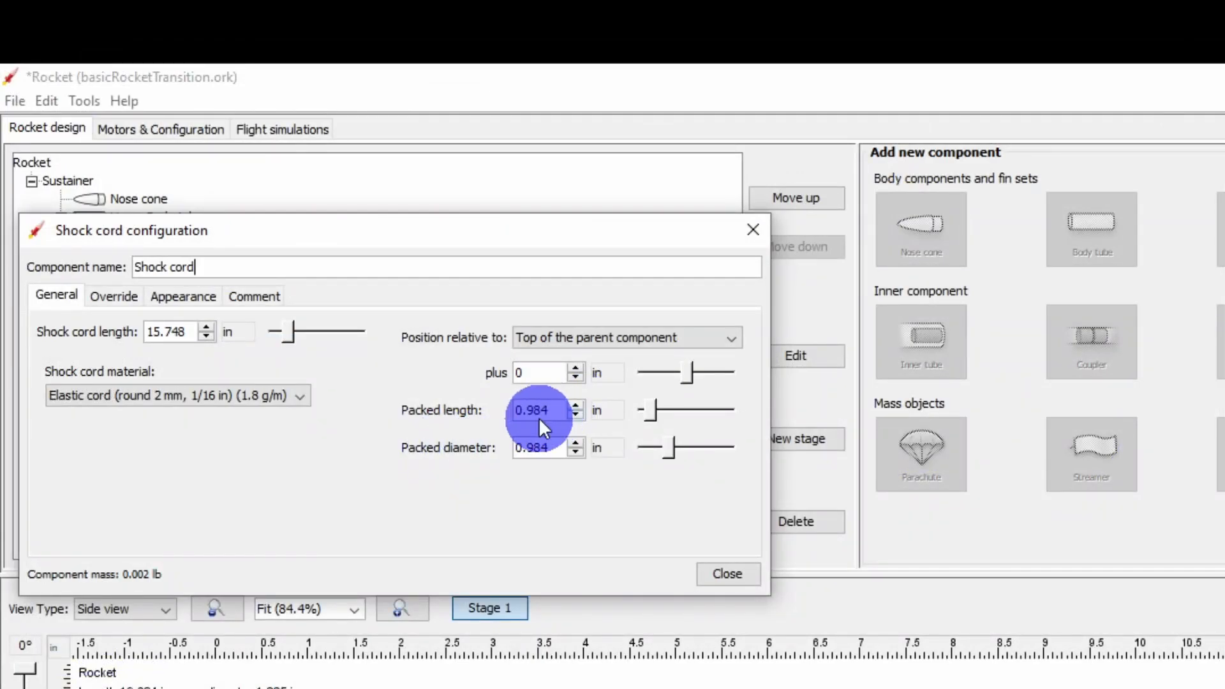
click(547, 409)
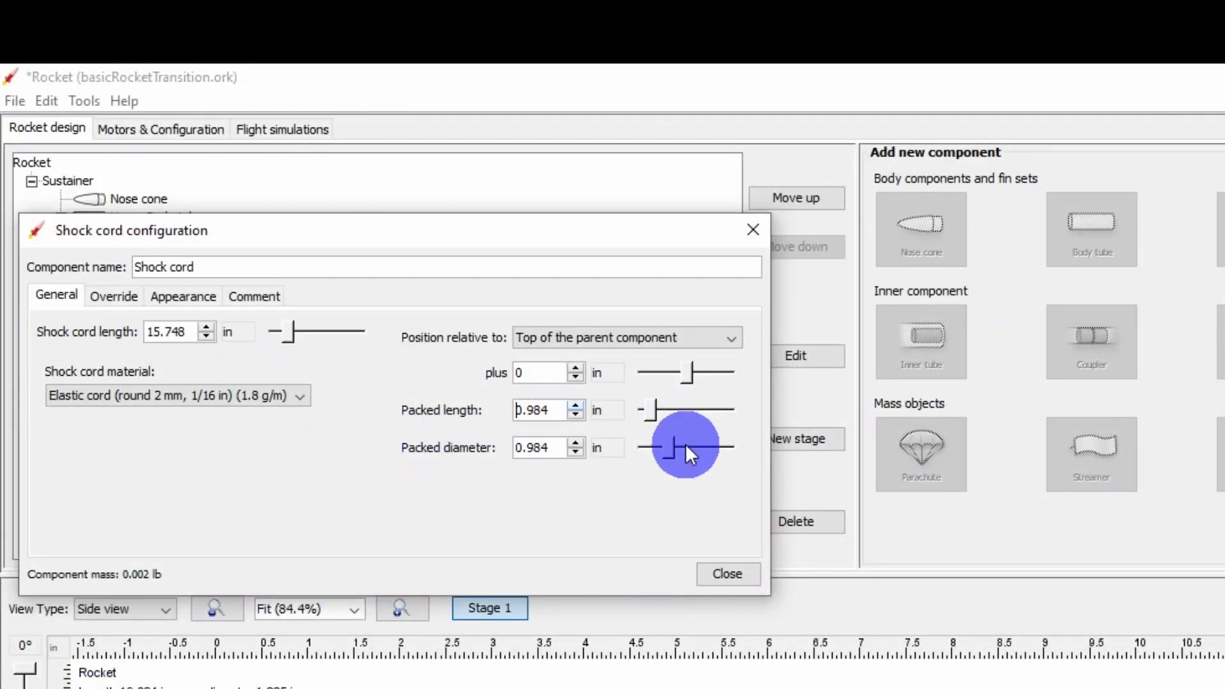
key(Right)
key(Right)
key(Right)
key(Right)
key(Right)
key(BackSpace)
key(BackSpace)
key(BackSpace)
text(25)
Set the shock cord's packed diameter to 0.71 in.
double_click(556, 448)
text(.71)
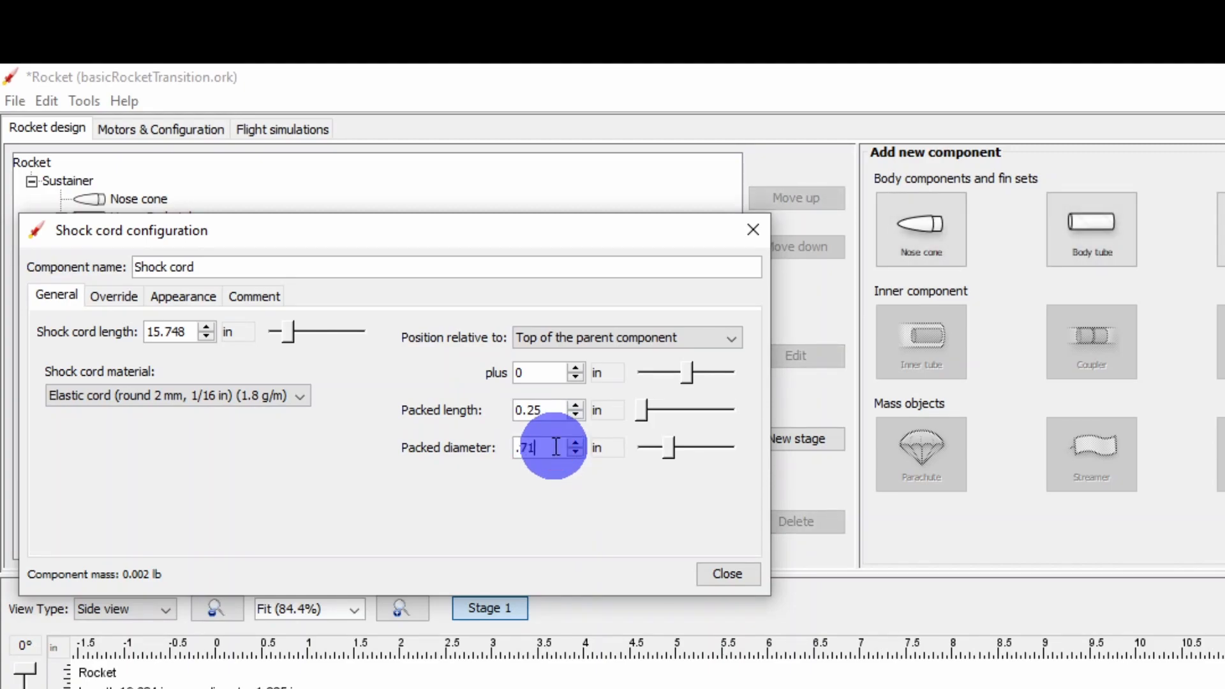
key(Return)
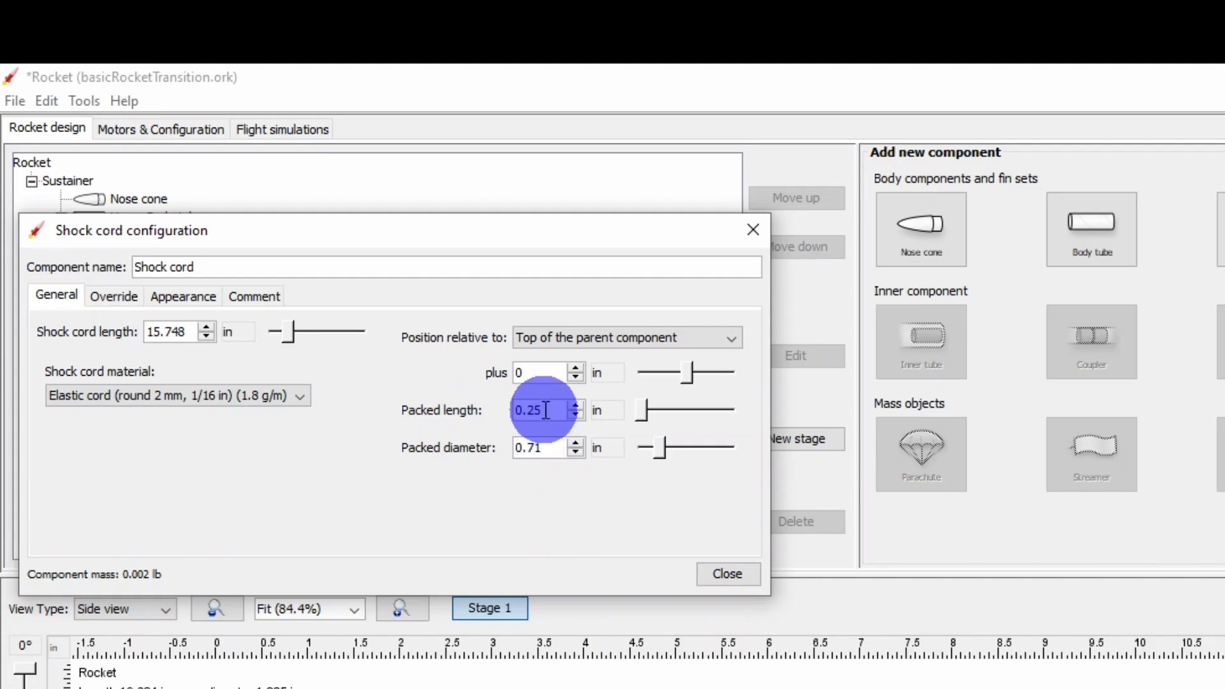
Try a 3 in offset for the shock cord, settle on 2 in from the parent's top, and close its configuration.
click(551, 374)
double_click(551, 374)
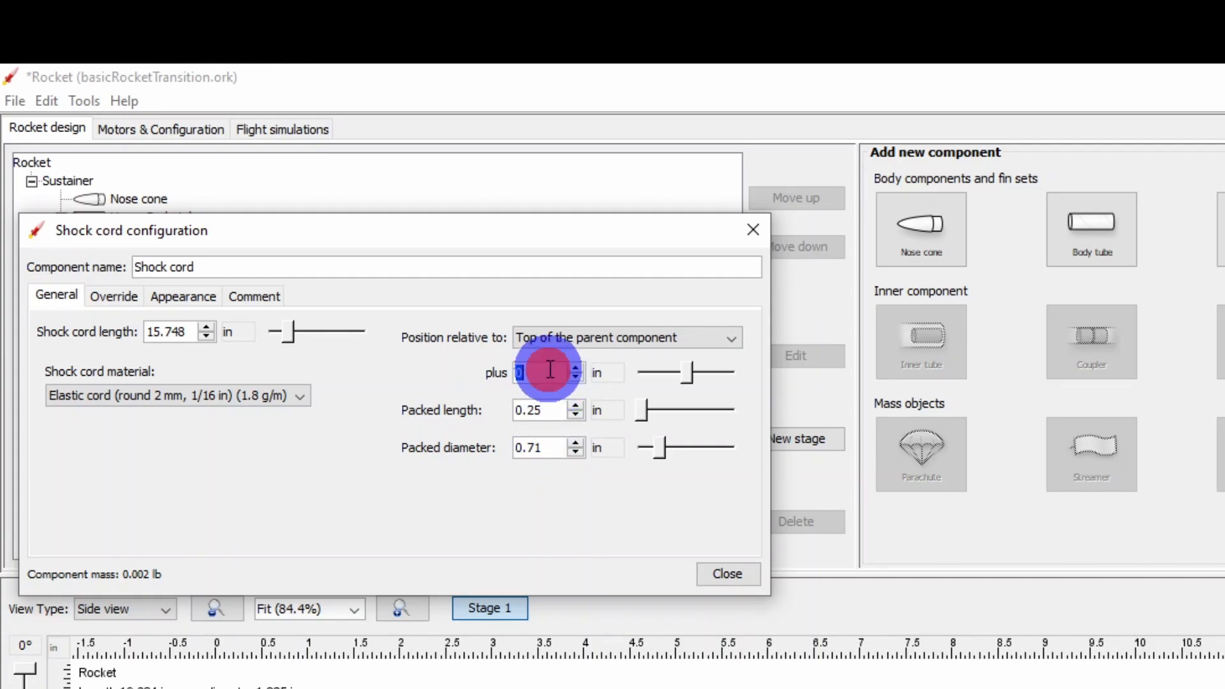
text(3)
key(Return)
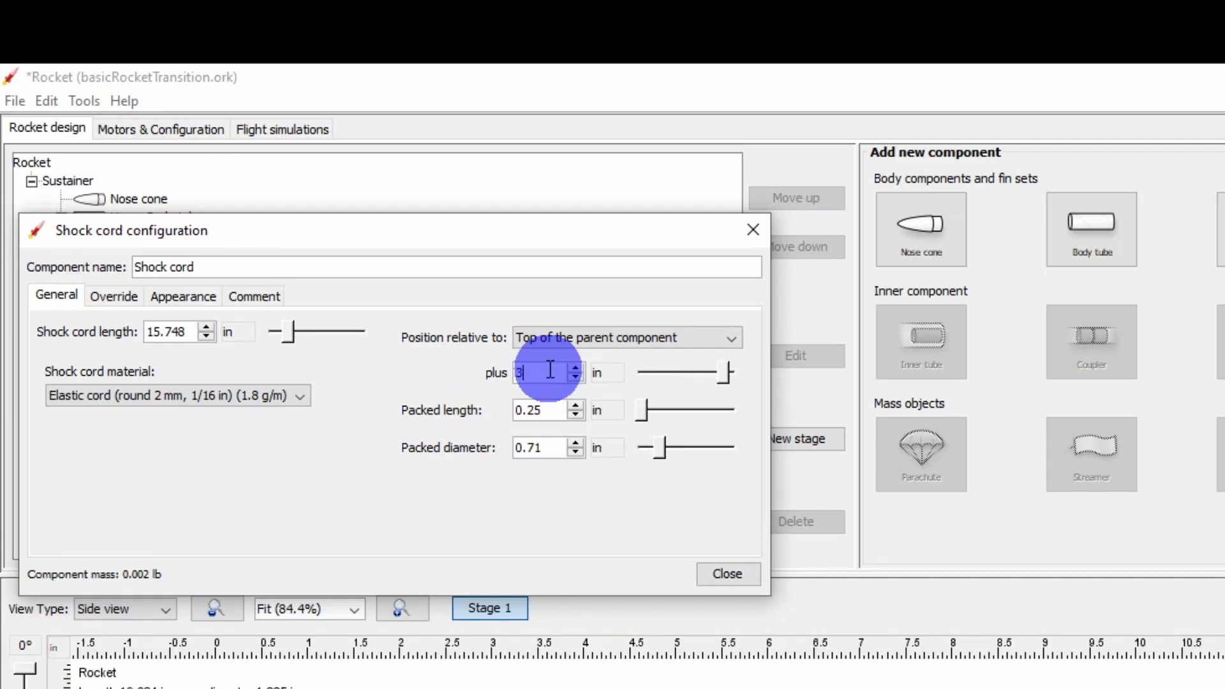
key(BackSpace)
text(2)
key(Return)
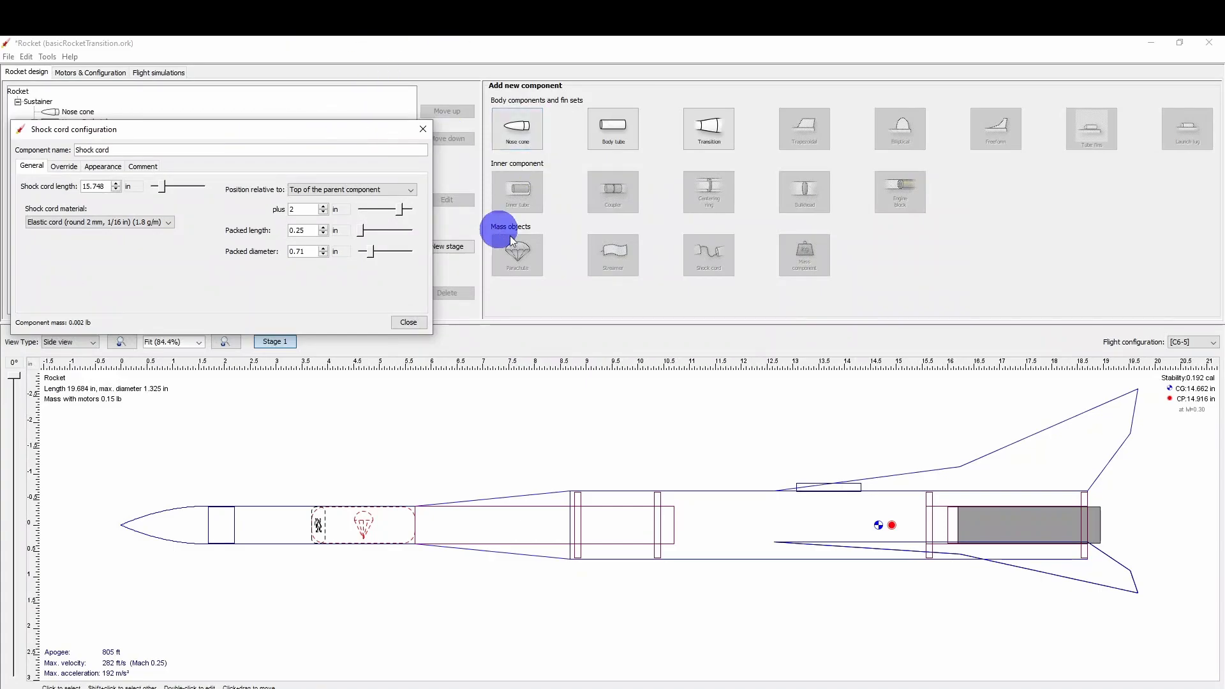
click(409, 323)
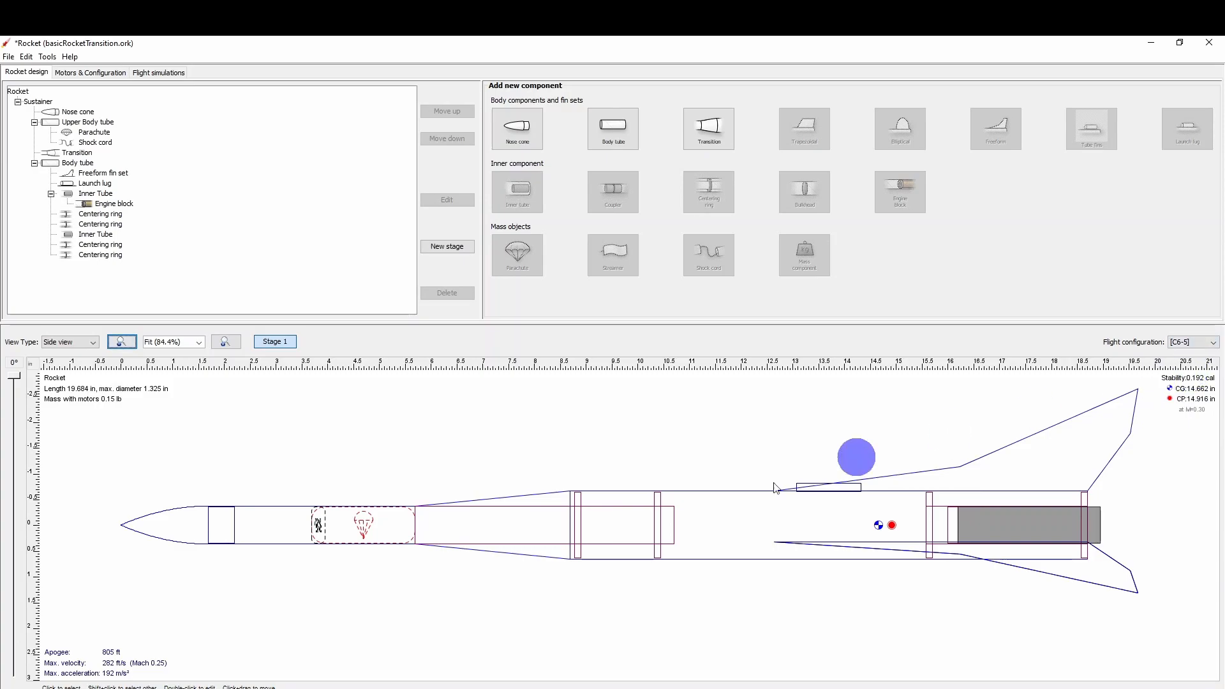
Add a mass component to the upper body tube and set its mass to 0.05 lb.
click(265, 513)
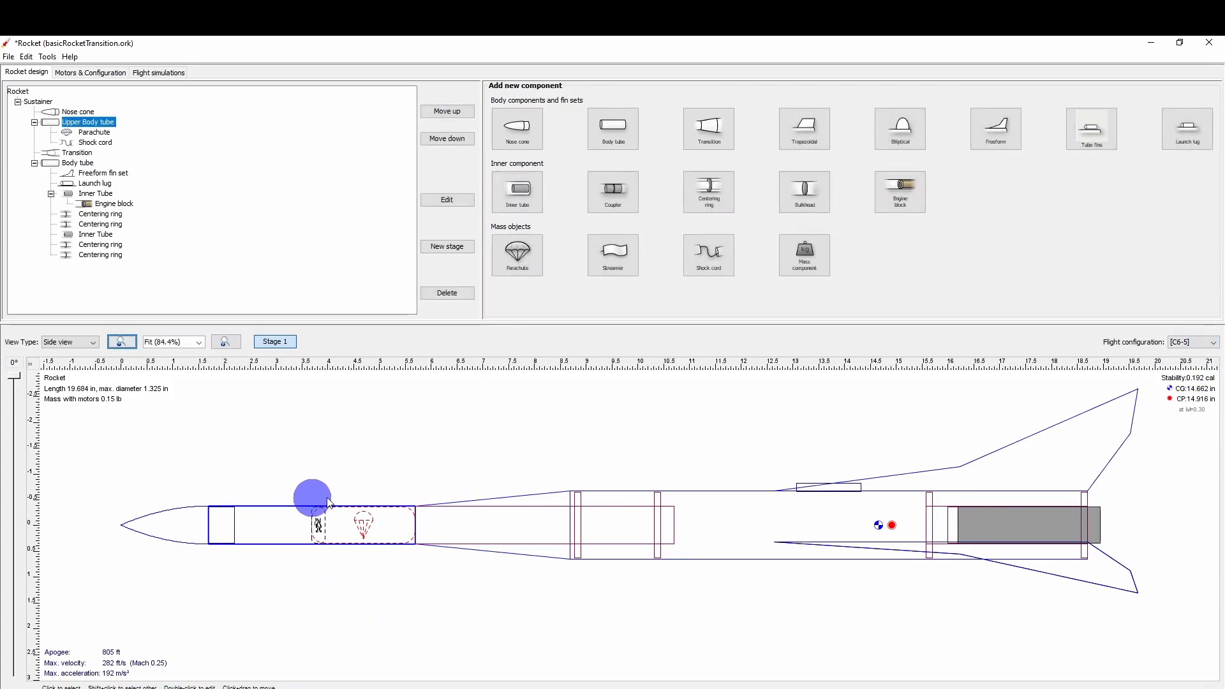
click(803, 258)
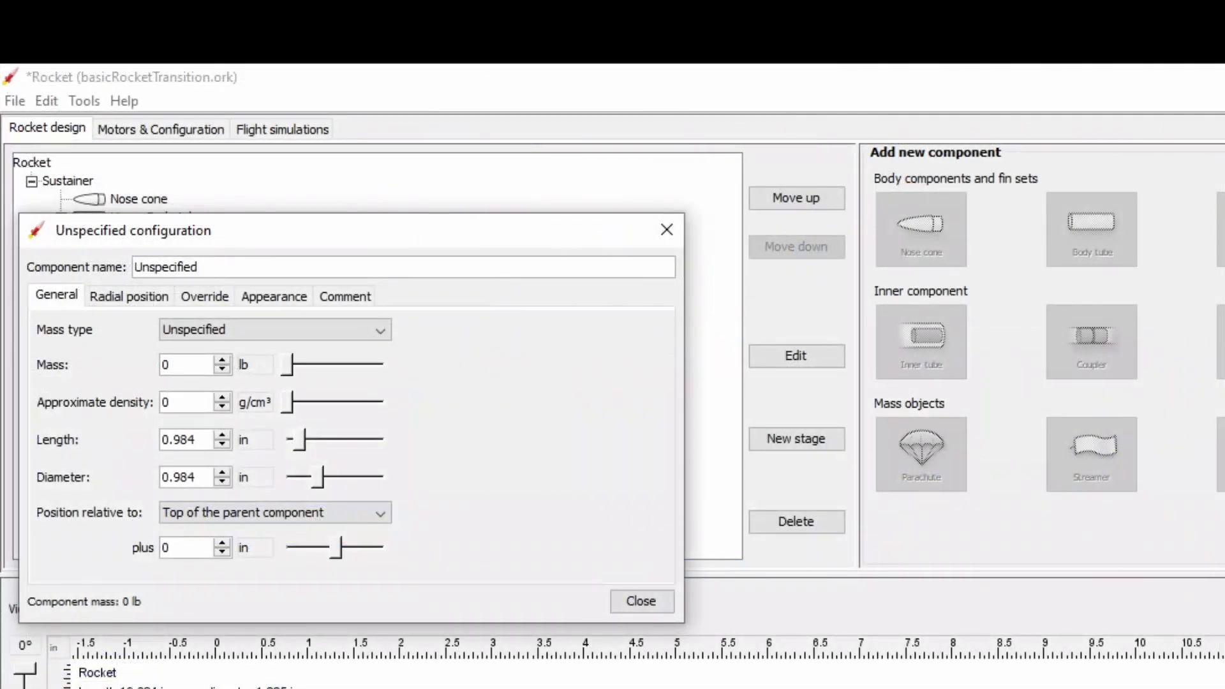
click(190, 364)
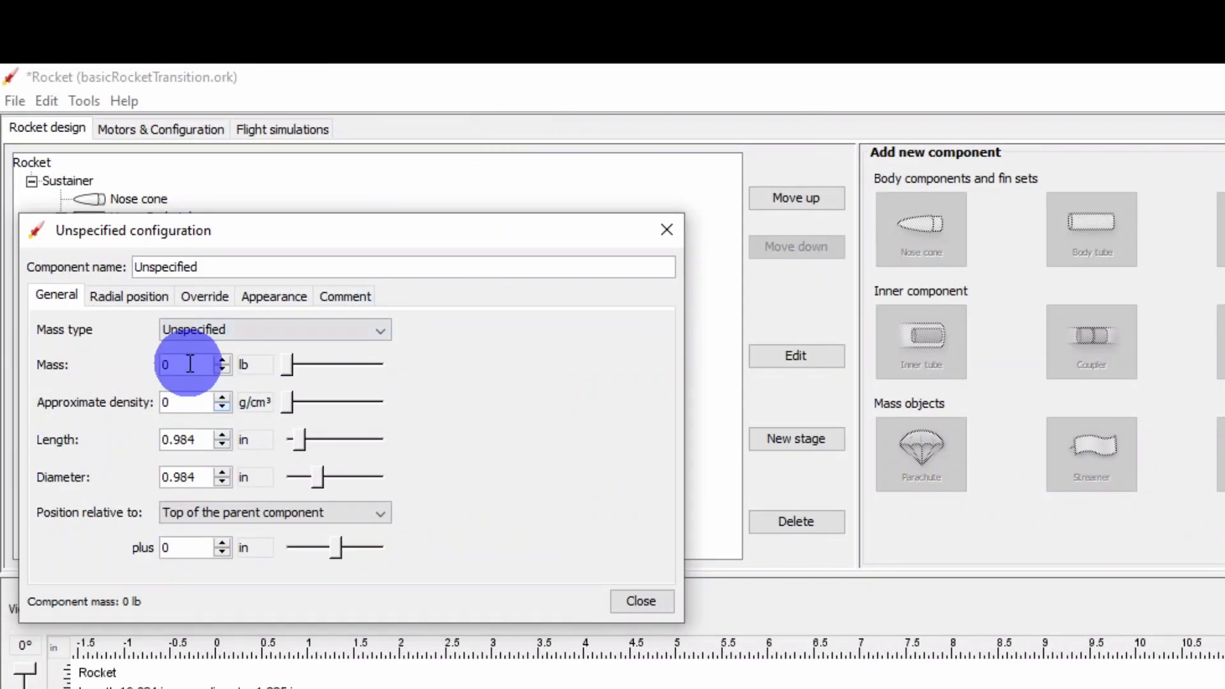
double_click(183, 366)
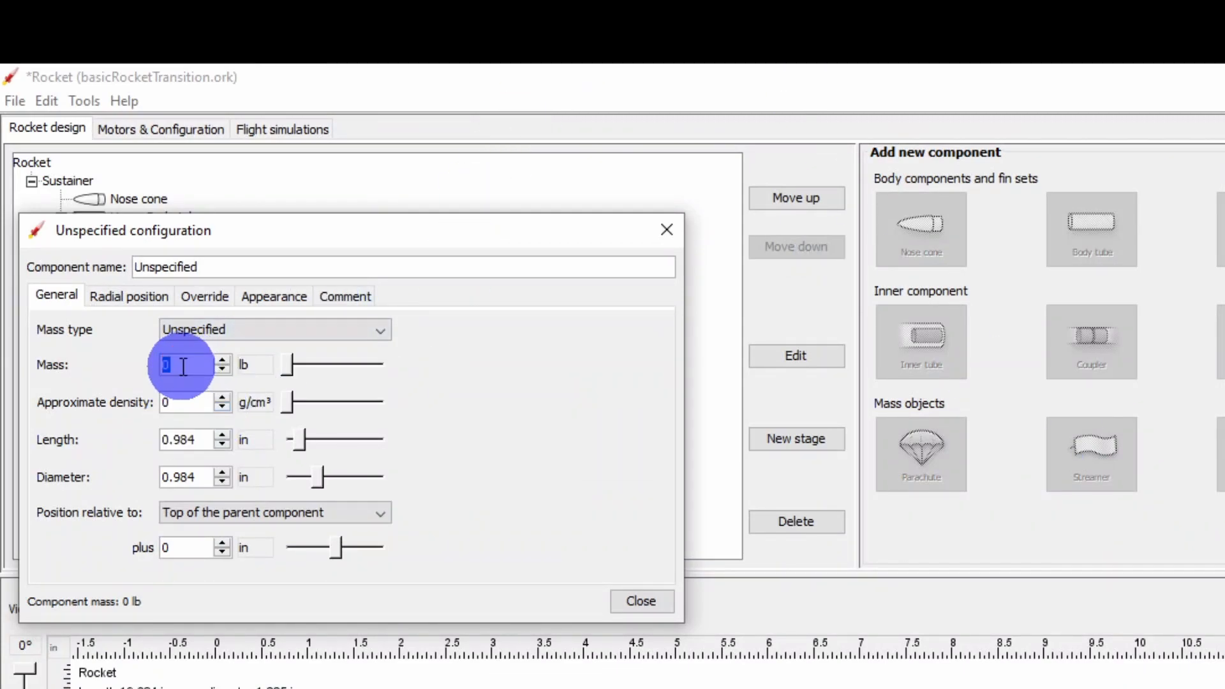
text(.05)
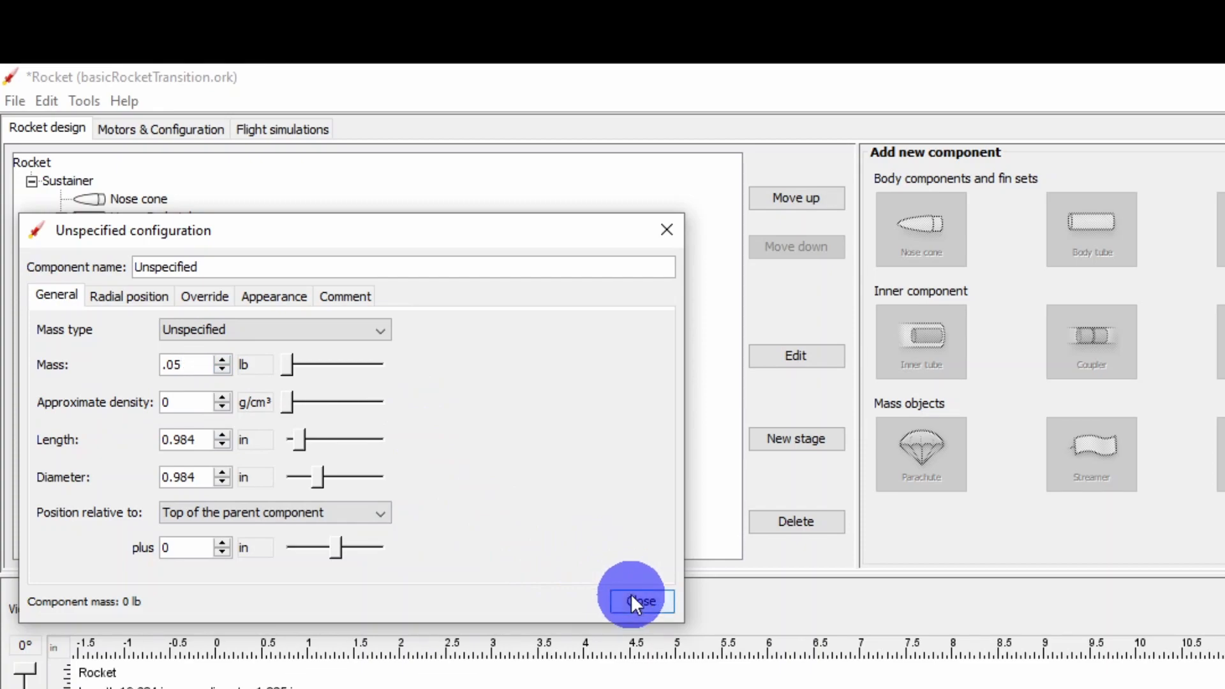
Set the mass component's length to 0.1 in and its diameter to 0.71 in.
click(194, 439)
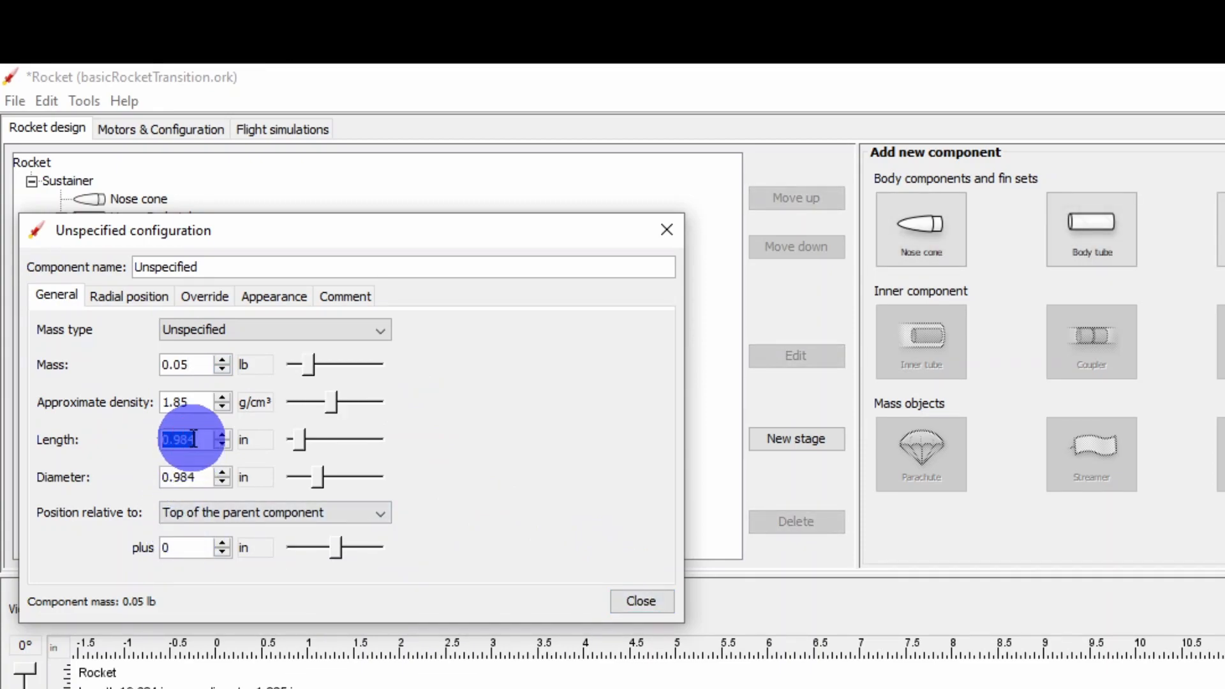
text(0.1)
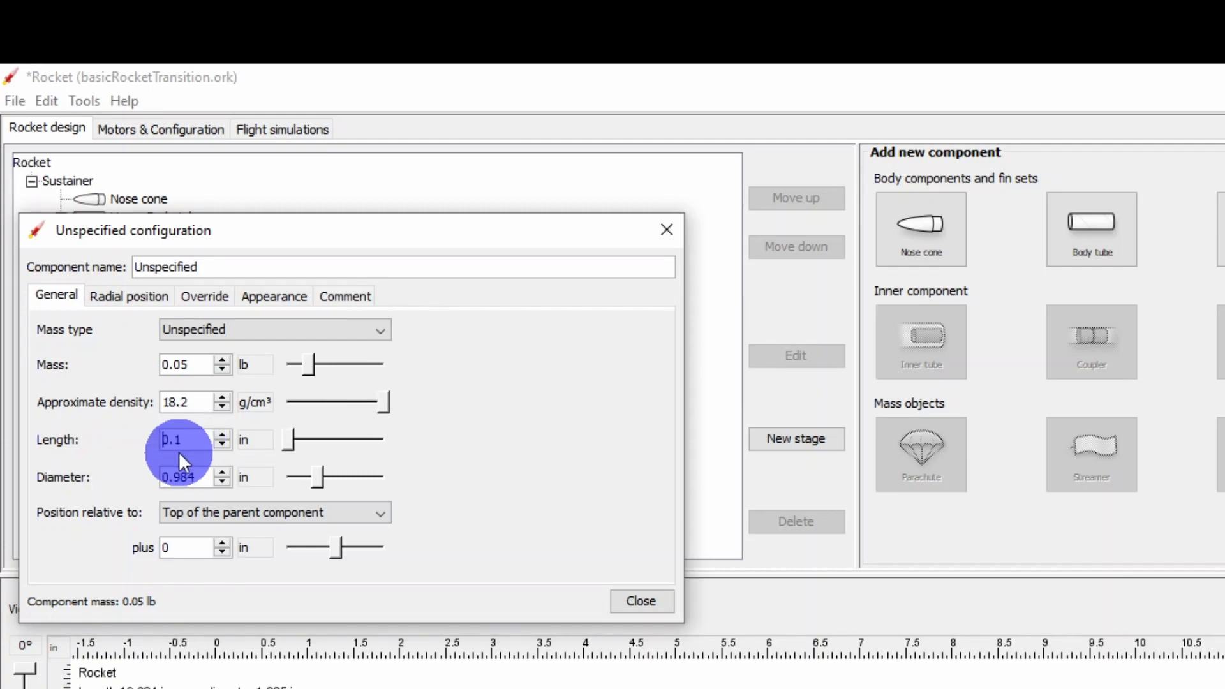
click(205, 482)
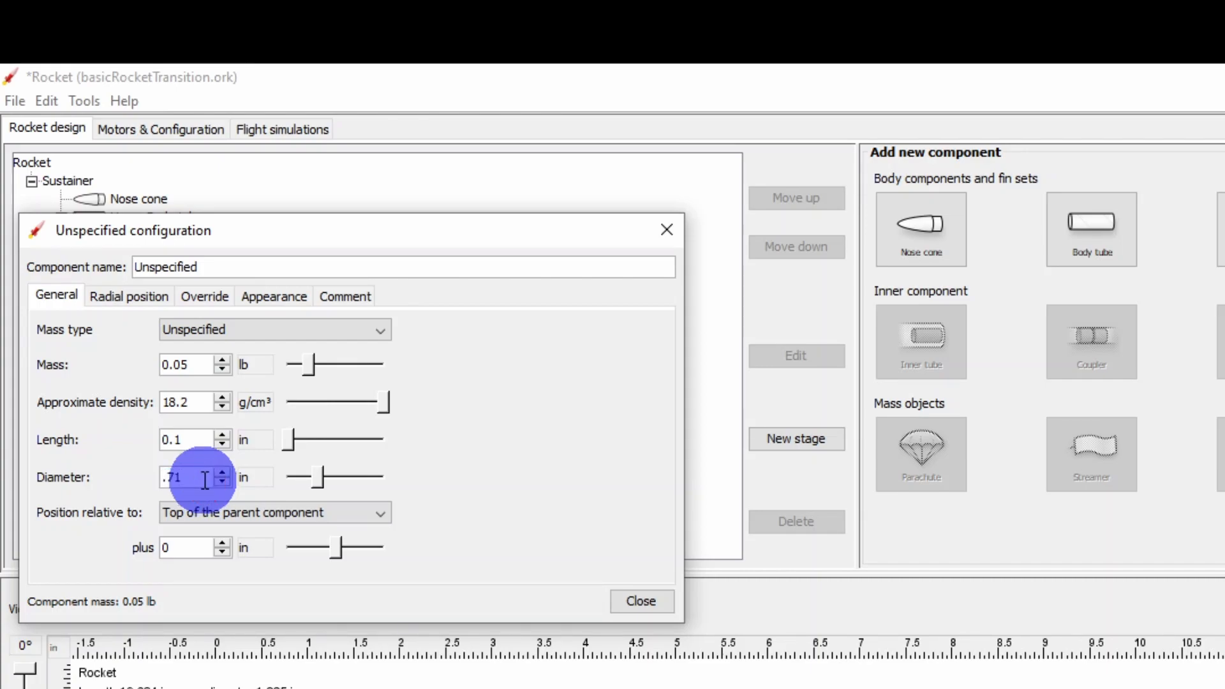
Offset the mass component 0.5 in from the top of the upper body tube and close its configuration.
click(199, 548)
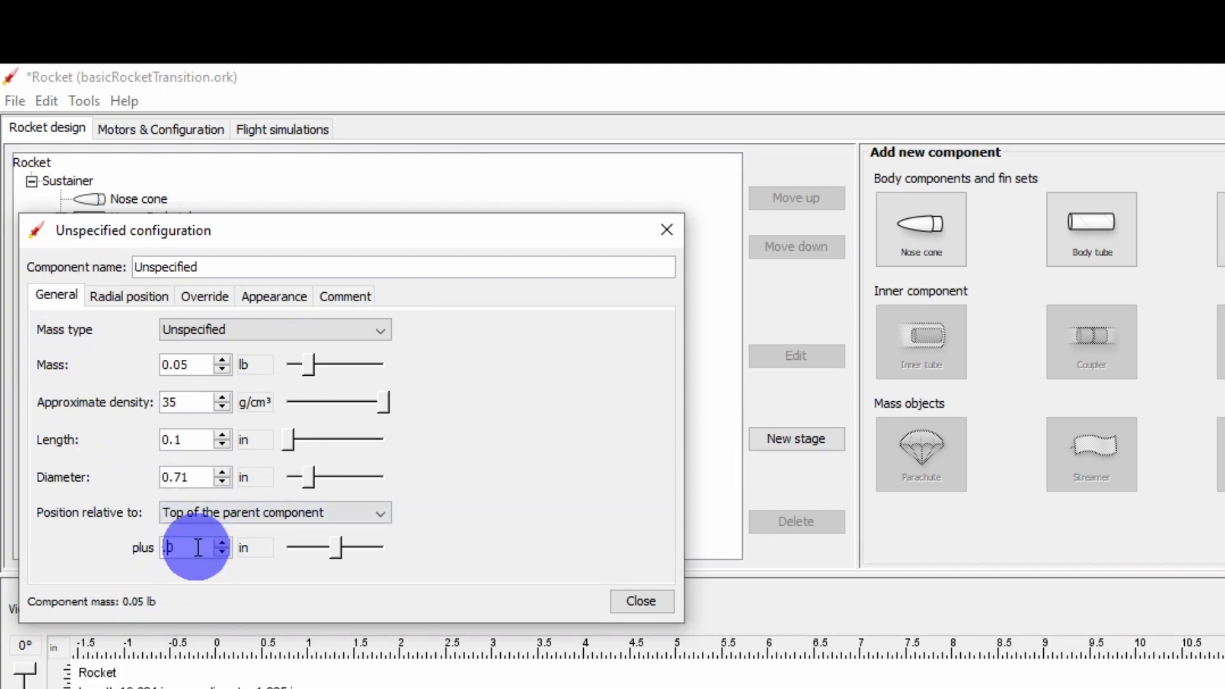
text(0.5)
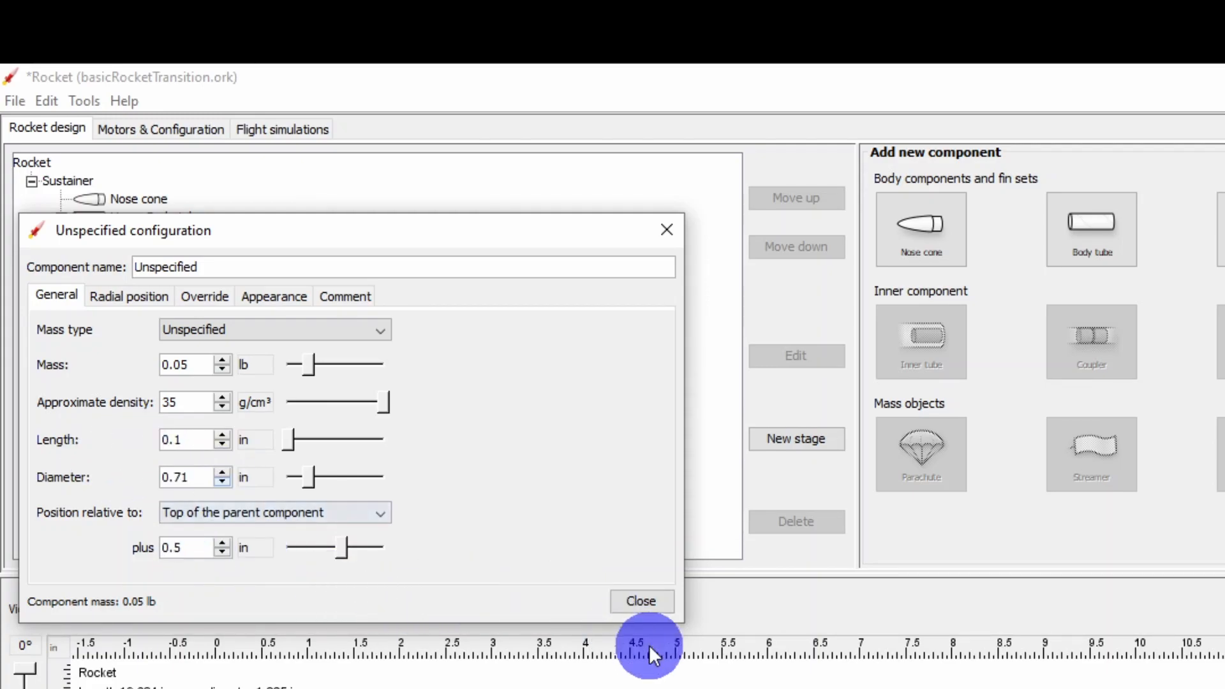
click(637, 601)
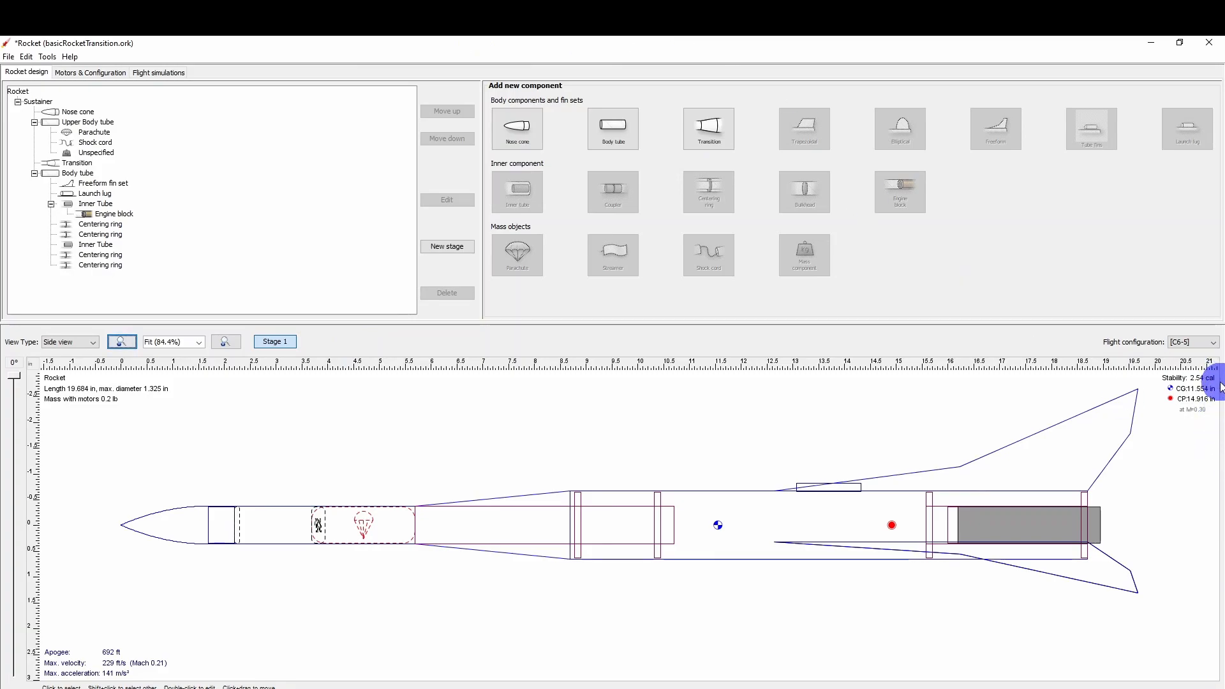
Switch the flight configuration to A8-3 and then B6-4 to check the rocket's stability with each motor.
click(1216, 347)
click(1195, 364)
click(1211, 342)
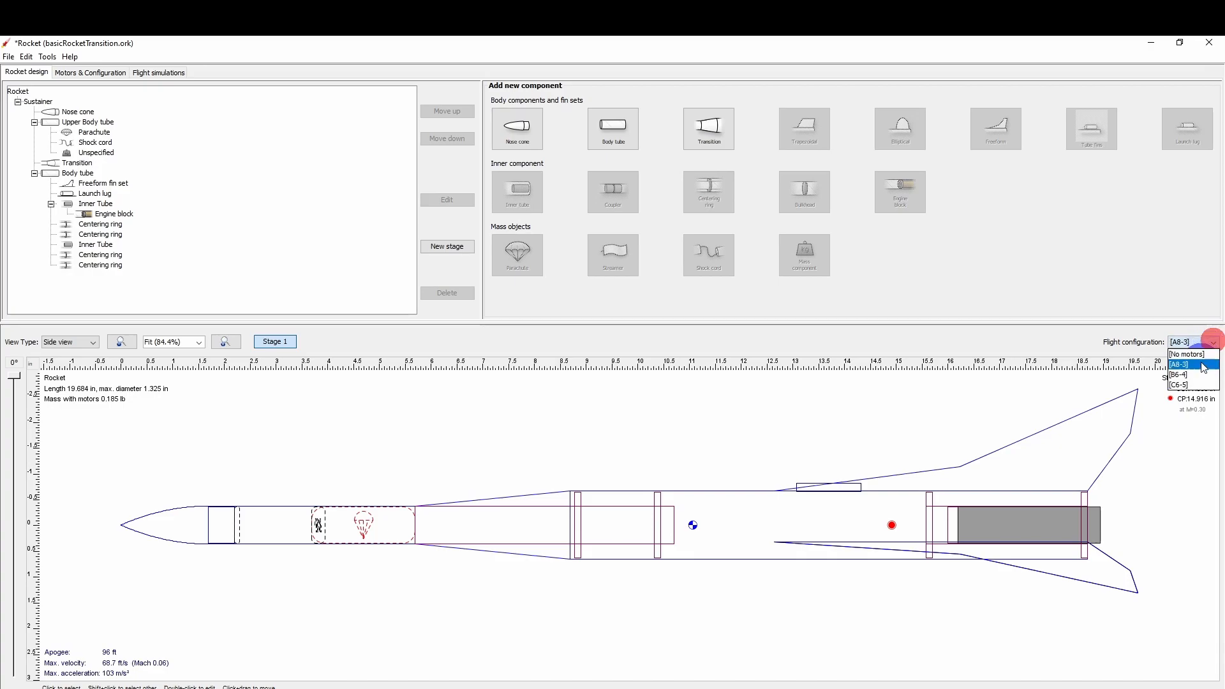
click(1197, 376)
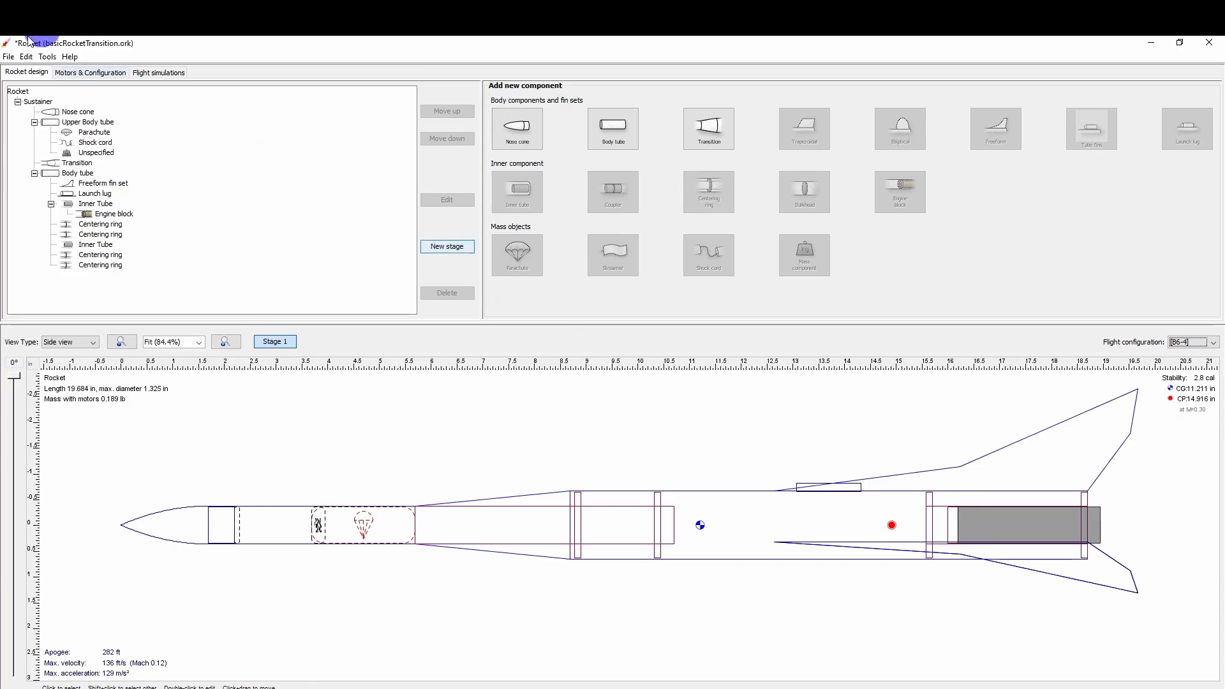
Rerun Simulations 1 to 3 together to refresh their flight results for the modified rocket.
click(85, 74)
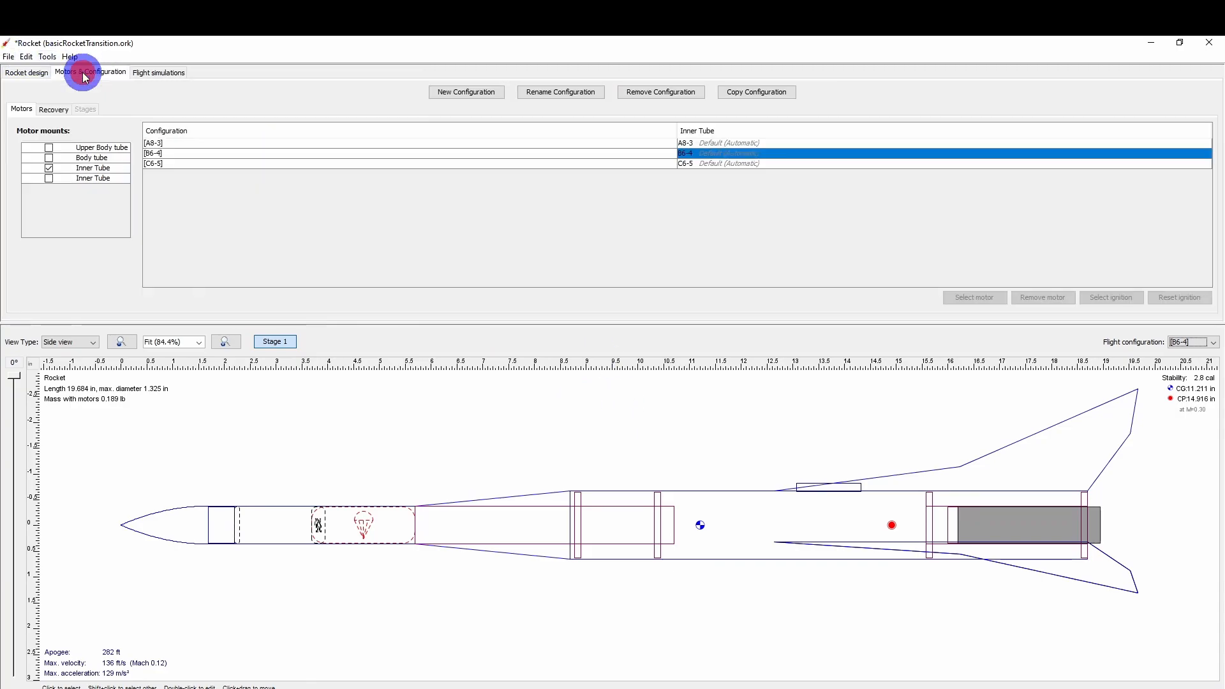
click(164, 76)
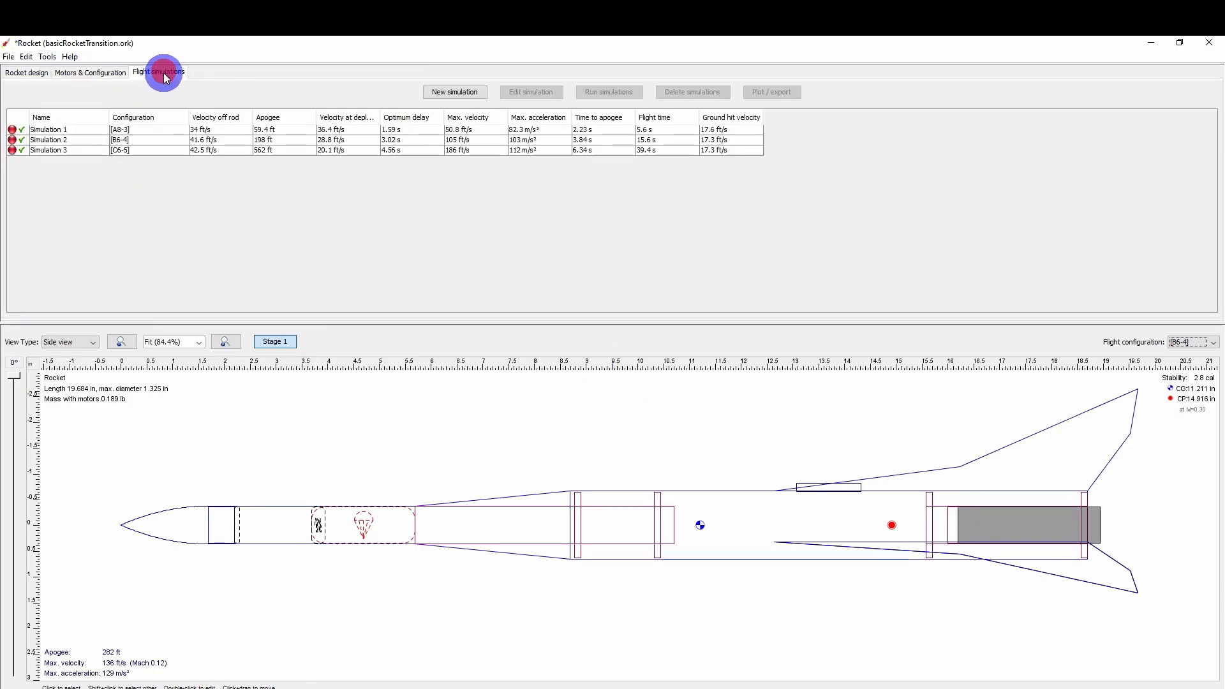
click(23, 128)
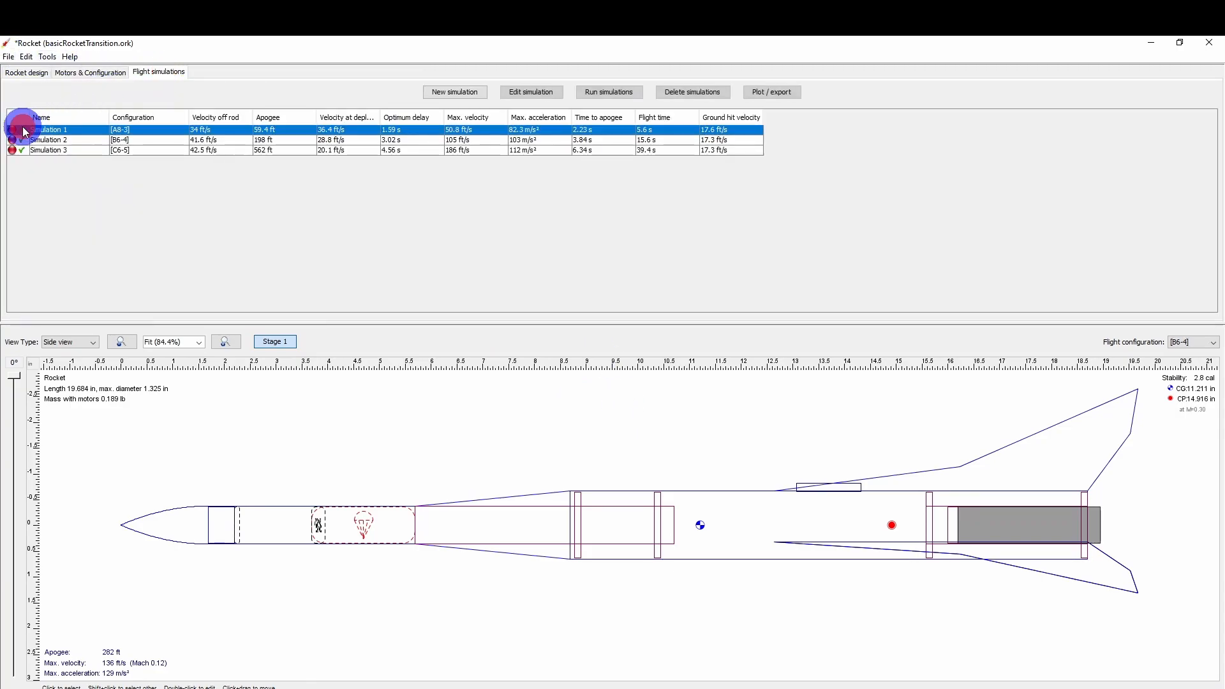
shift+click(94, 148)
click(606, 93)
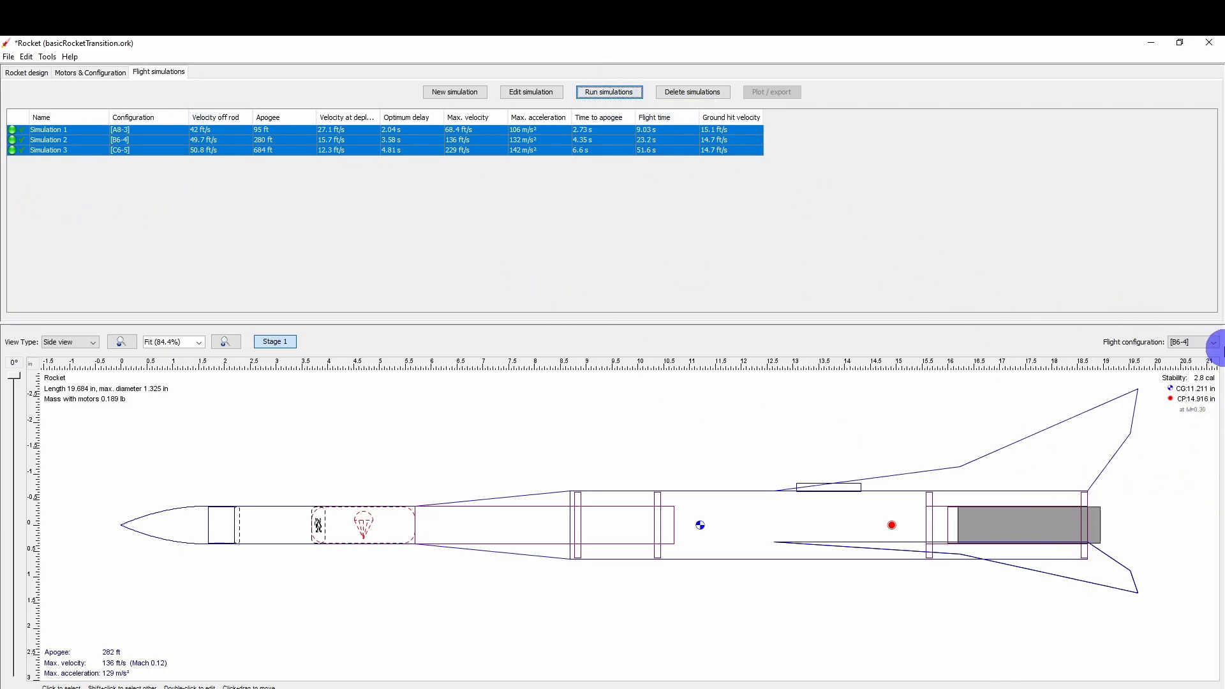
Compare the rocket's stability under flight configurations A8-3 and C6-5, leaving C6-5 selected.
click(1212, 341)
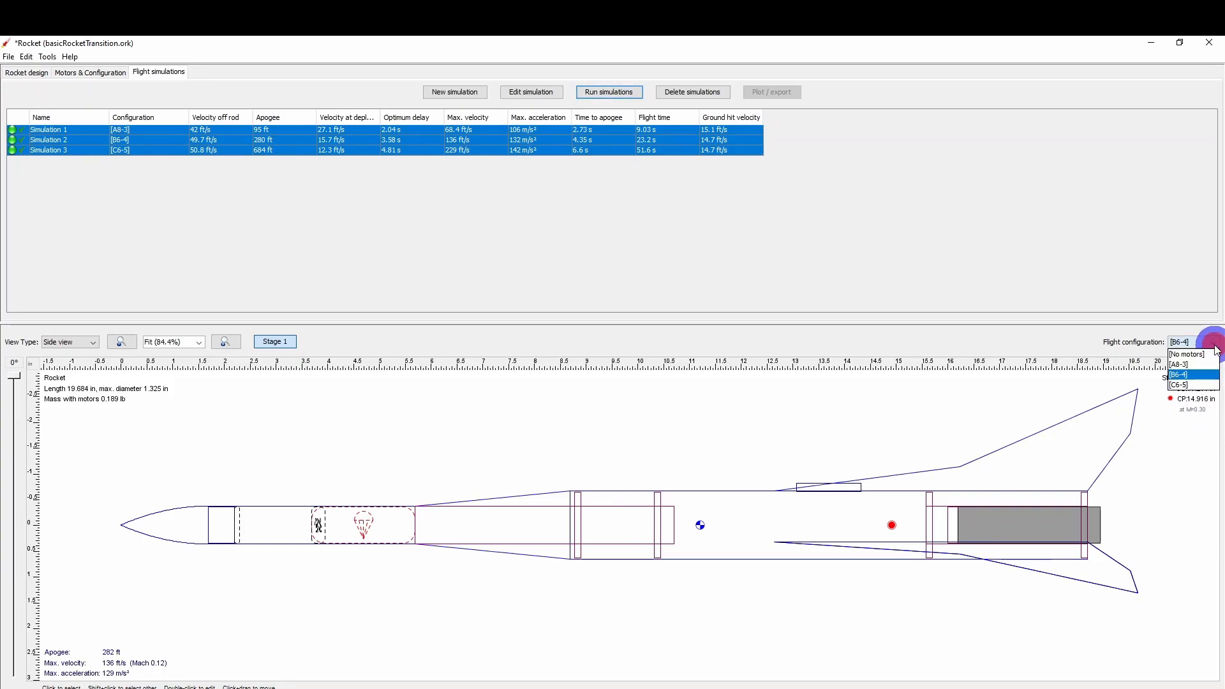
click(1203, 373)
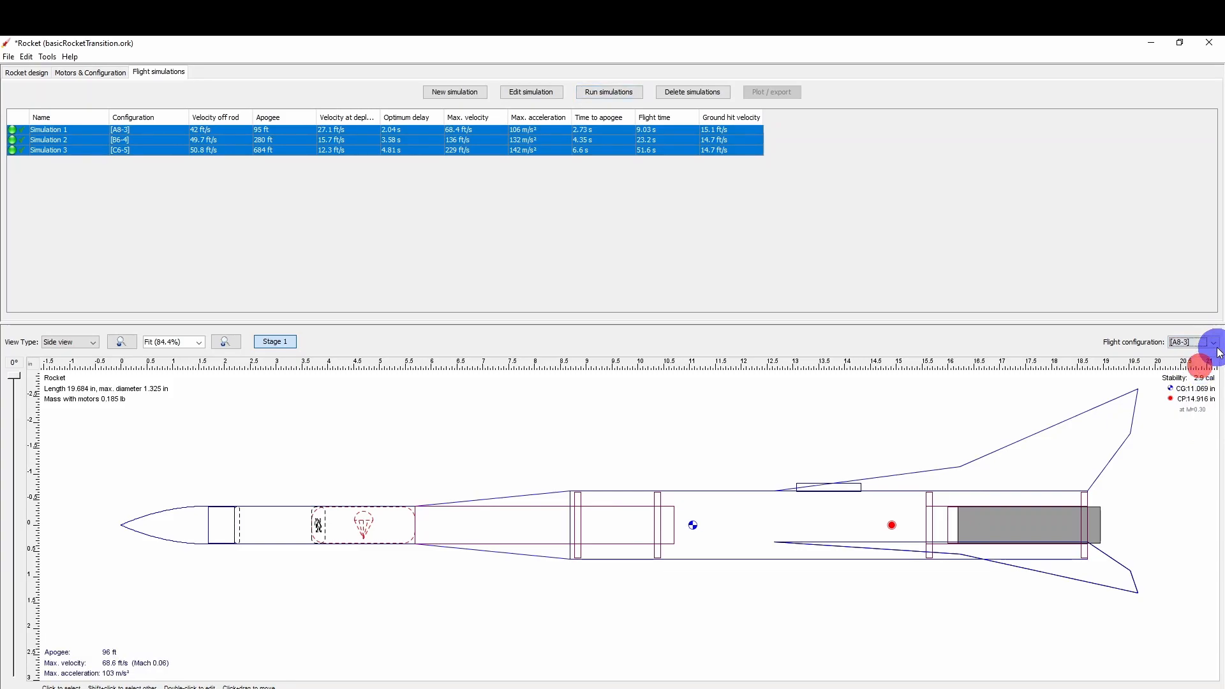
click(1212, 342)
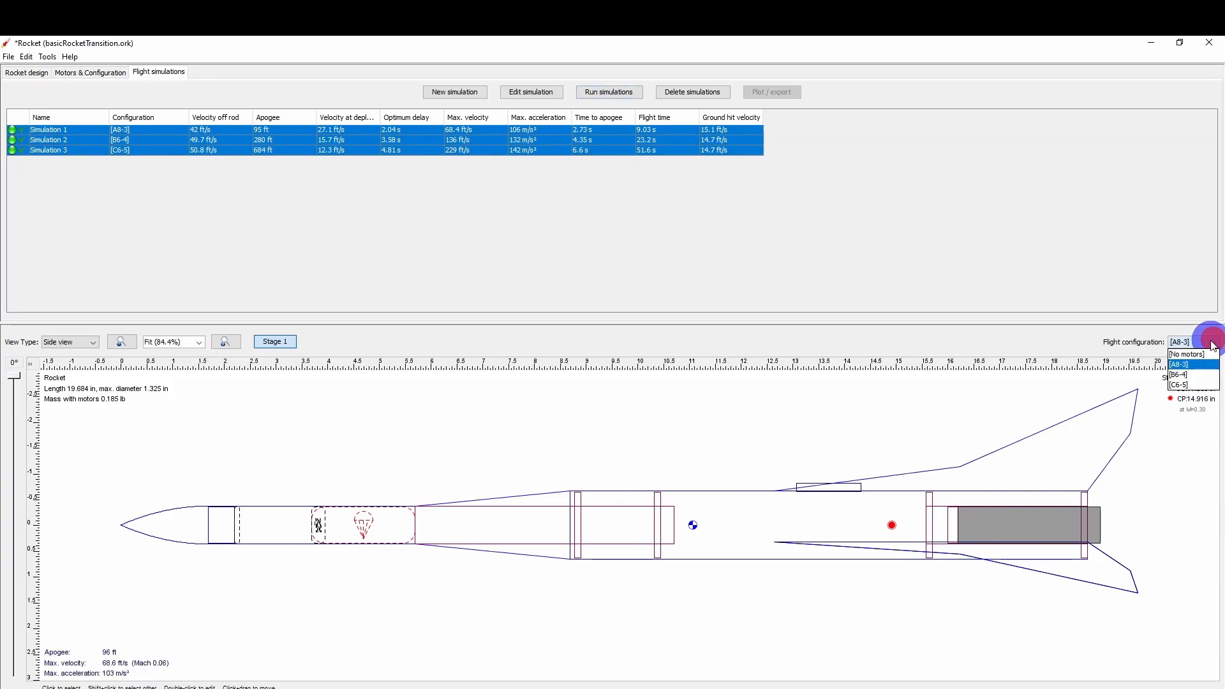
click(1190, 385)
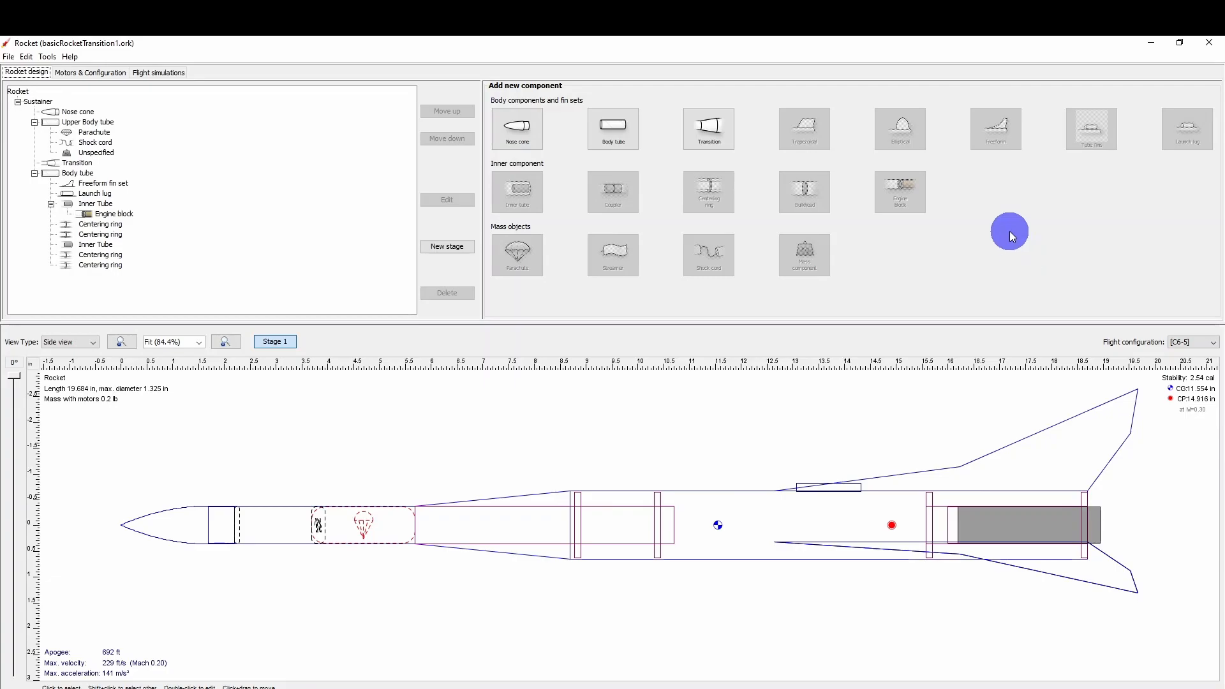
Open a print preview with all rocket elements included and review the design report, parts detail and printable templates.
click(8, 57)
click(37, 177)
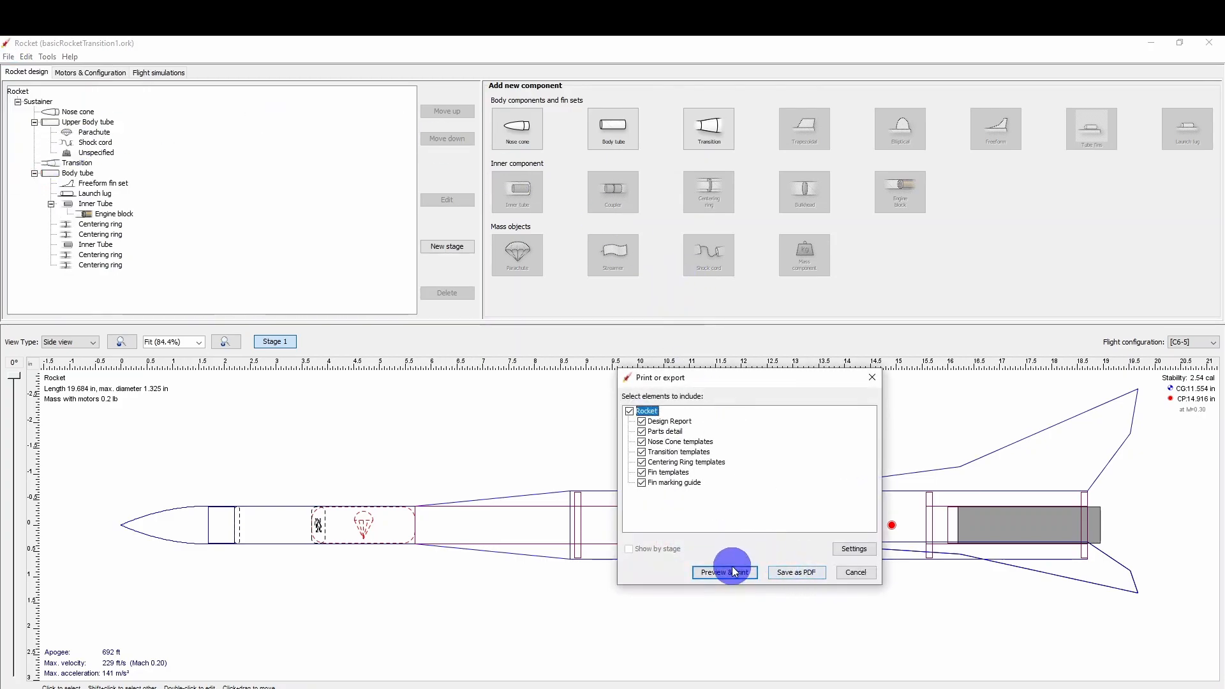
click(734, 574)
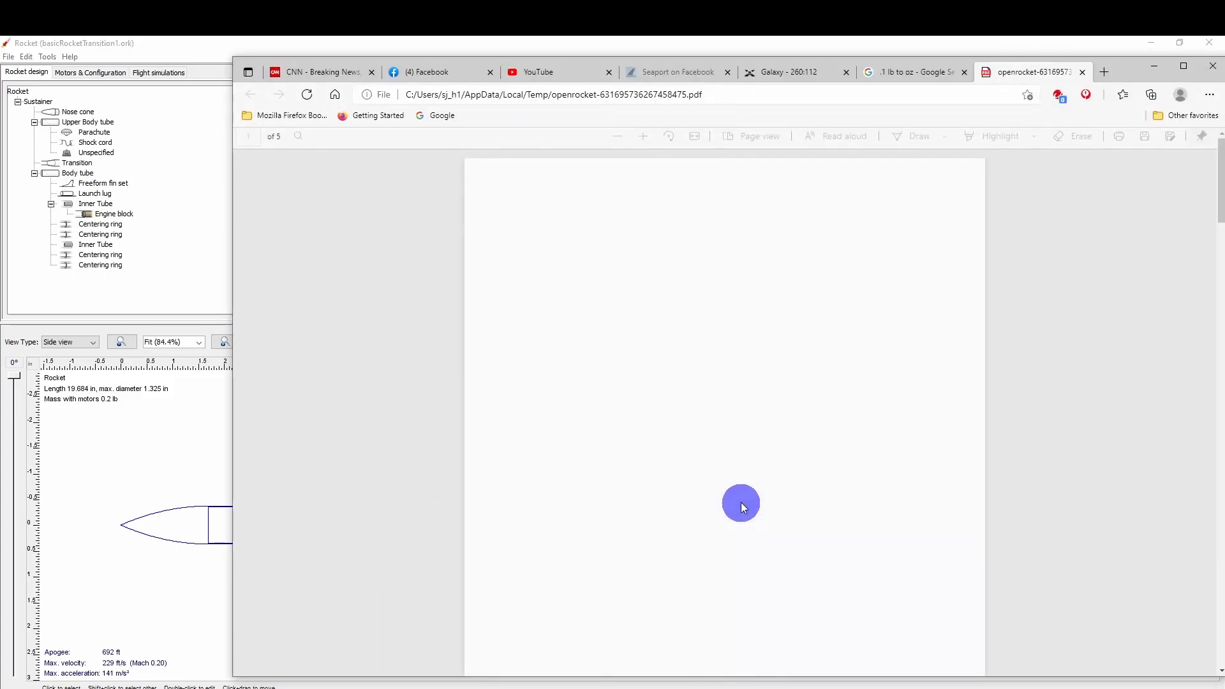
scroll(722, 418, down, 15)
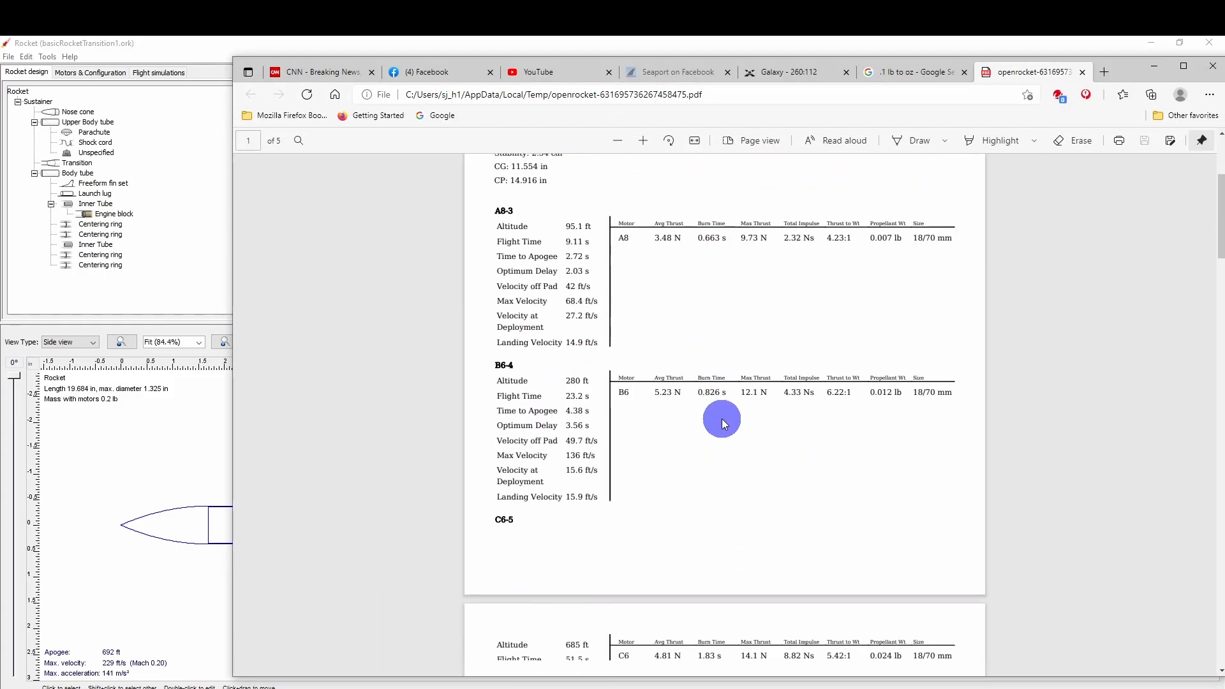
scroll(710, 493, down, 15)
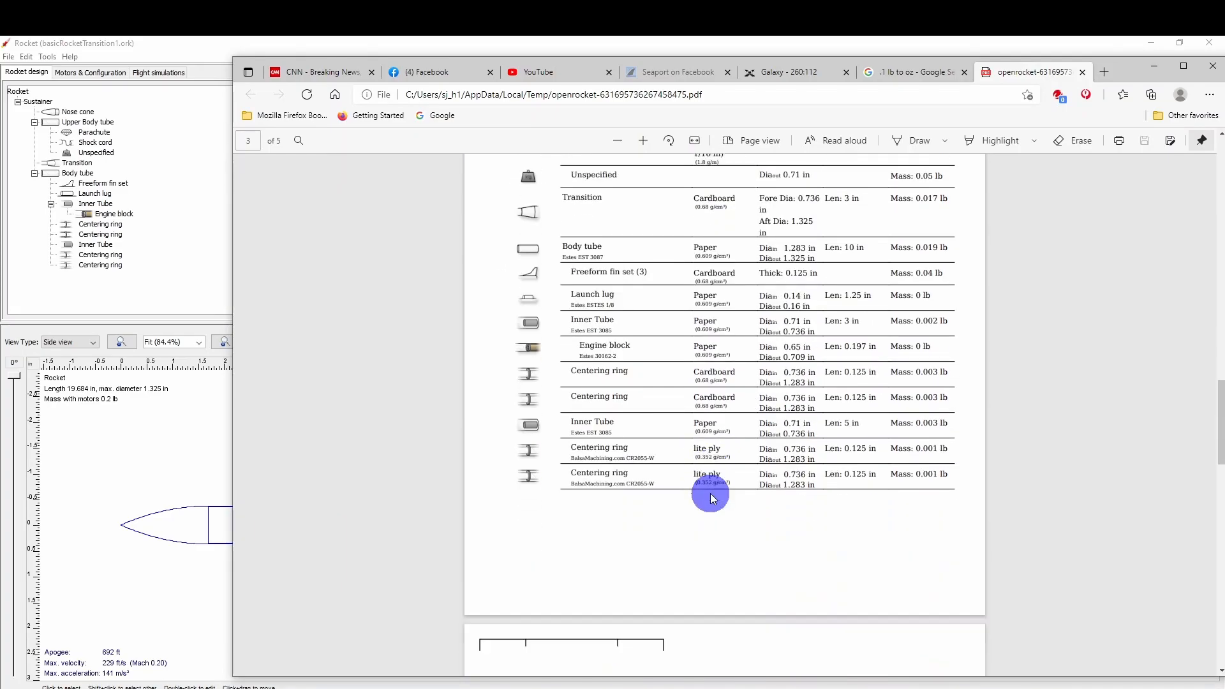
scroll(710, 493, down, 4)
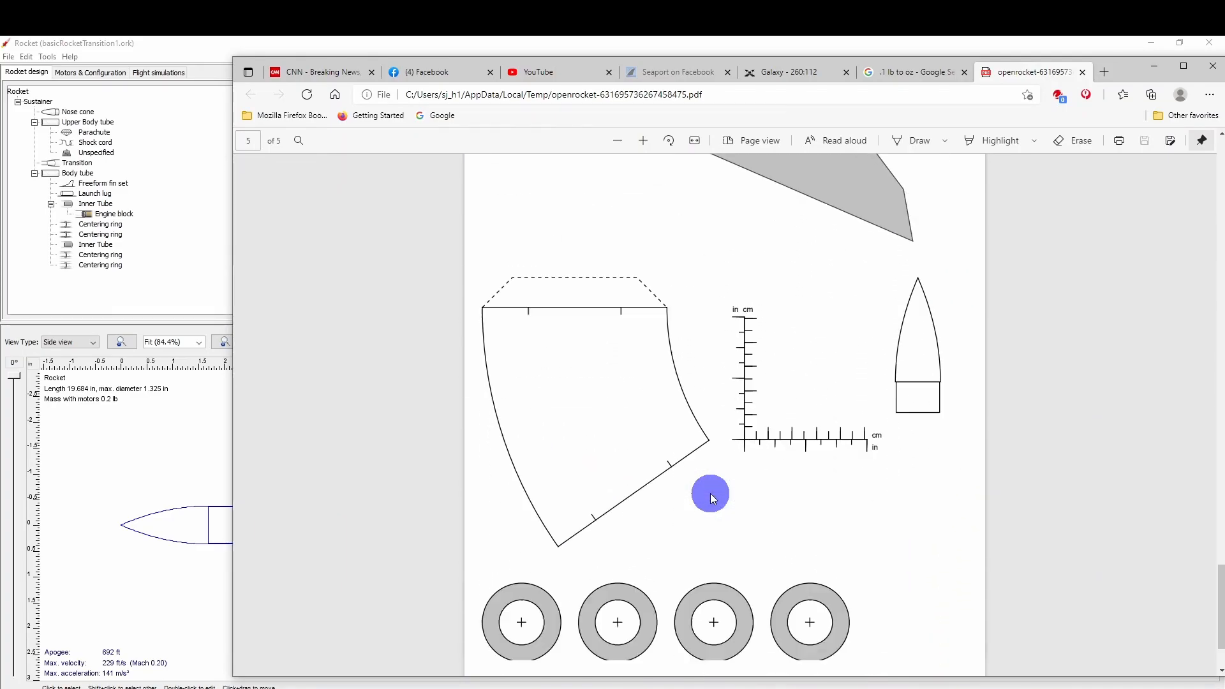